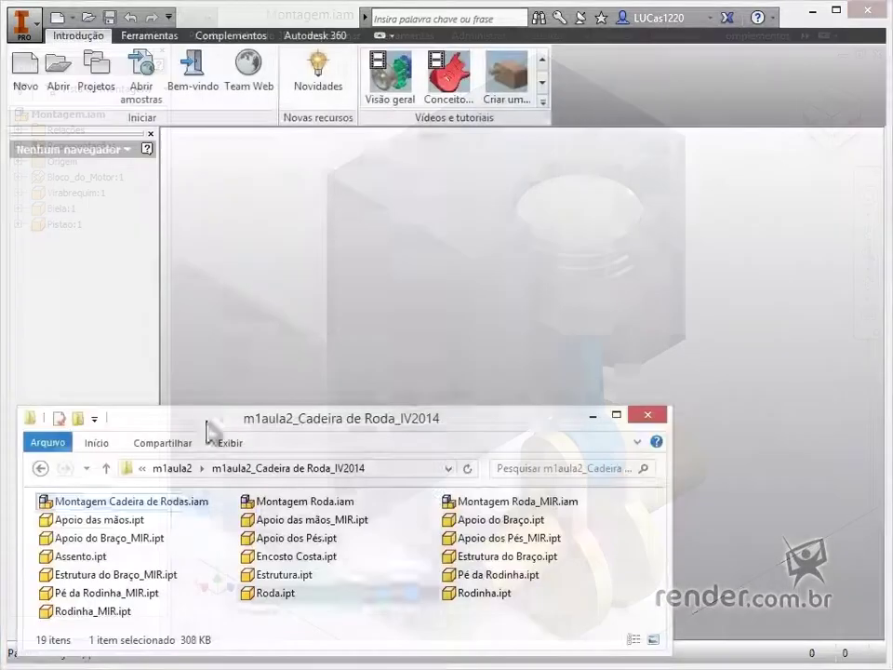
# Open Cadeira de Rodas, place another Roda into Montagem Roda:1 so Roda:3 appears, then adjust the frame
pyautogui.moveTo(209, 424); pyautogui.dragTo(450, 348)
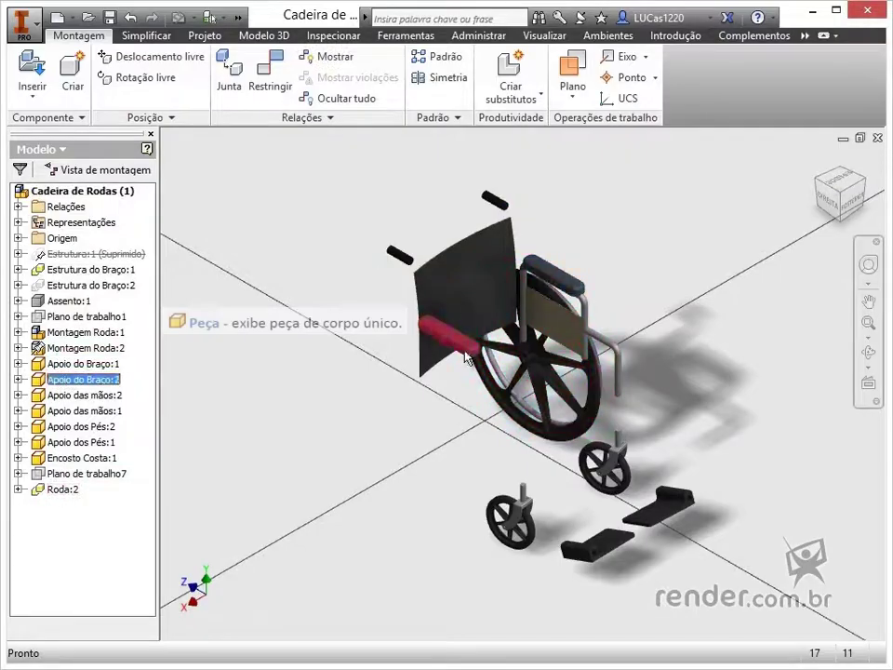
pyautogui.click(34, 656)
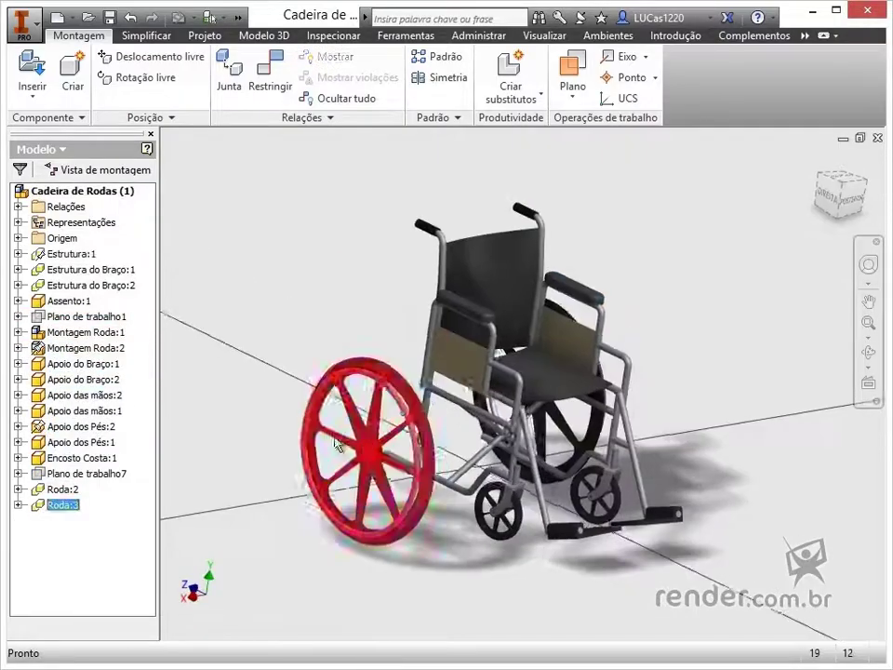
pyautogui.press('p')
pyautogui.doubleClick(236, 468)
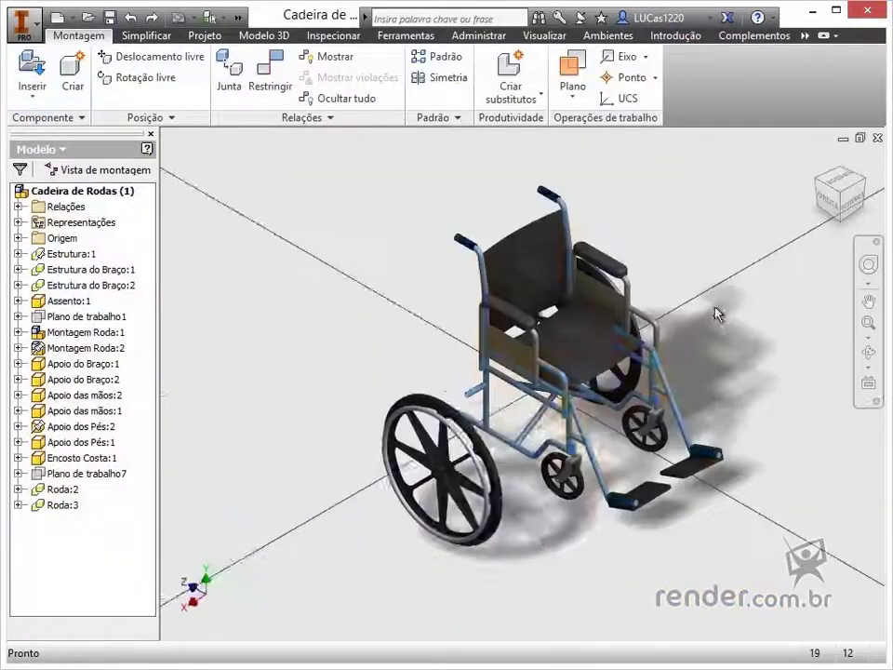
pyautogui.rightClick(70, 254)
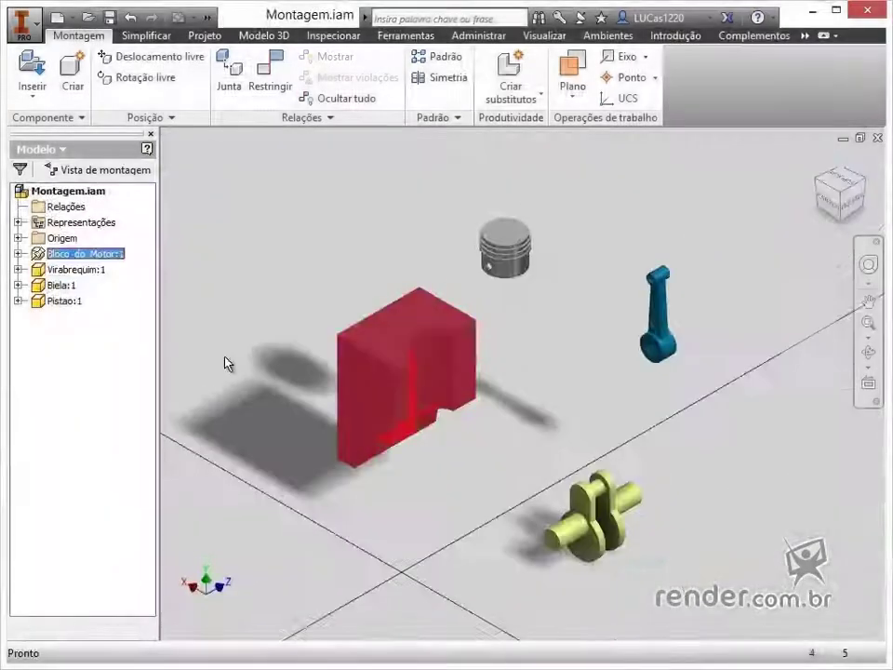
# Apply Inserir constraints between Virabrequim:1, the connecting rod and the engine block
pyautogui.click(77, 269)
pyautogui.click(270, 76)
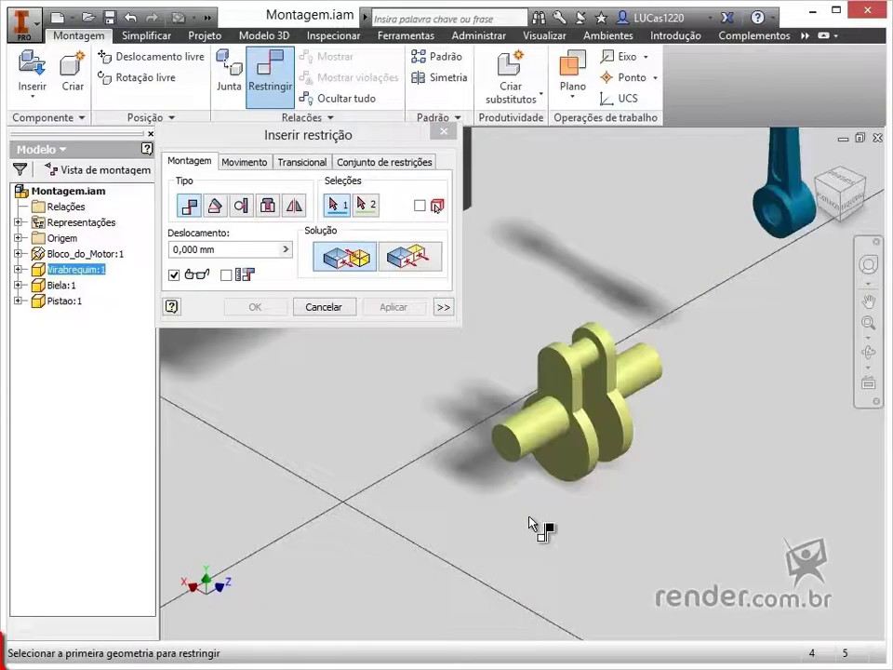
pyautogui.scroll(3, 528, 517)
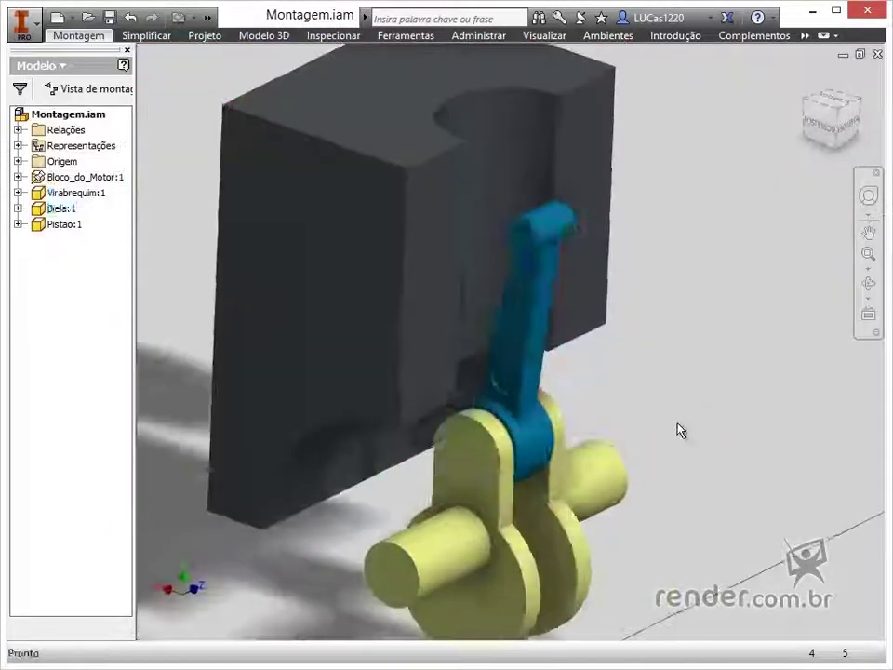
pyautogui.press('c')
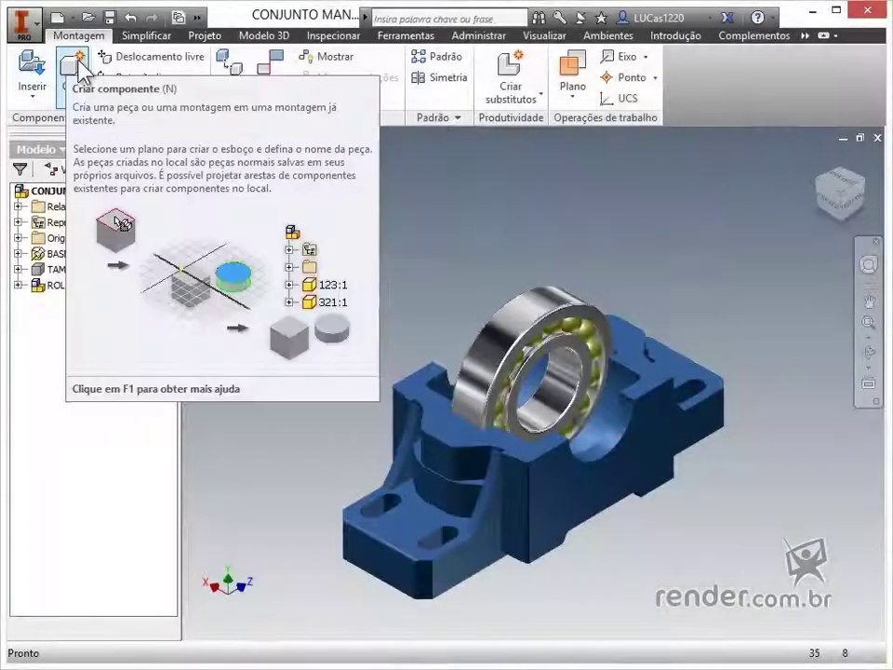
# Create an in-place part named BUCHA from the Métrico Padrão (mm).ipt template in a chosen folder
pyautogui.click(79, 65)
pyautogui.write('BU')
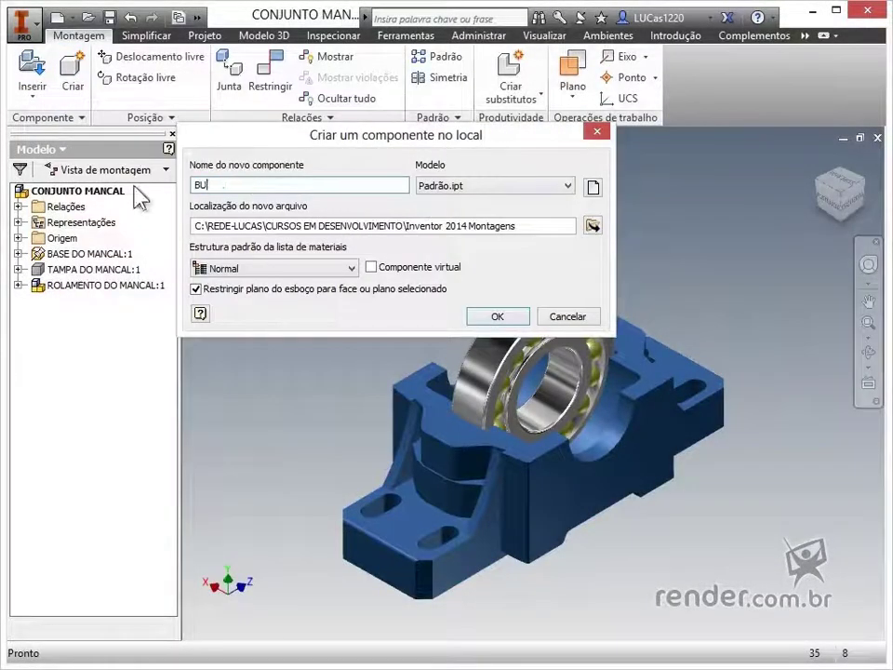
pyautogui.write('CHA')
pyautogui.click(592, 187)
pyautogui.click(271, 52)
pyautogui.click(199, 369)
pyautogui.click(572, 424)
pyautogui.click(592, 225)
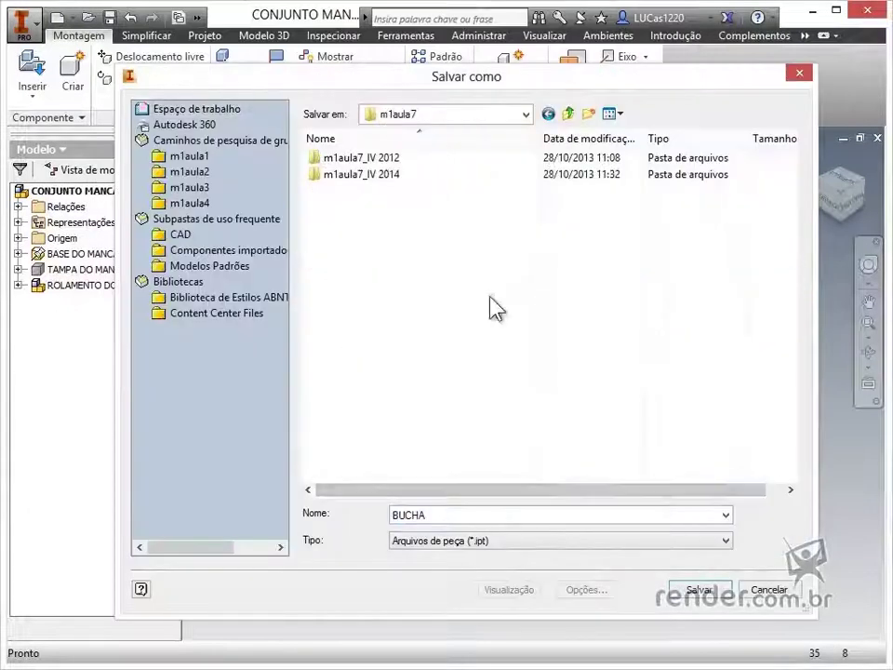
pyautogui.press('Return')
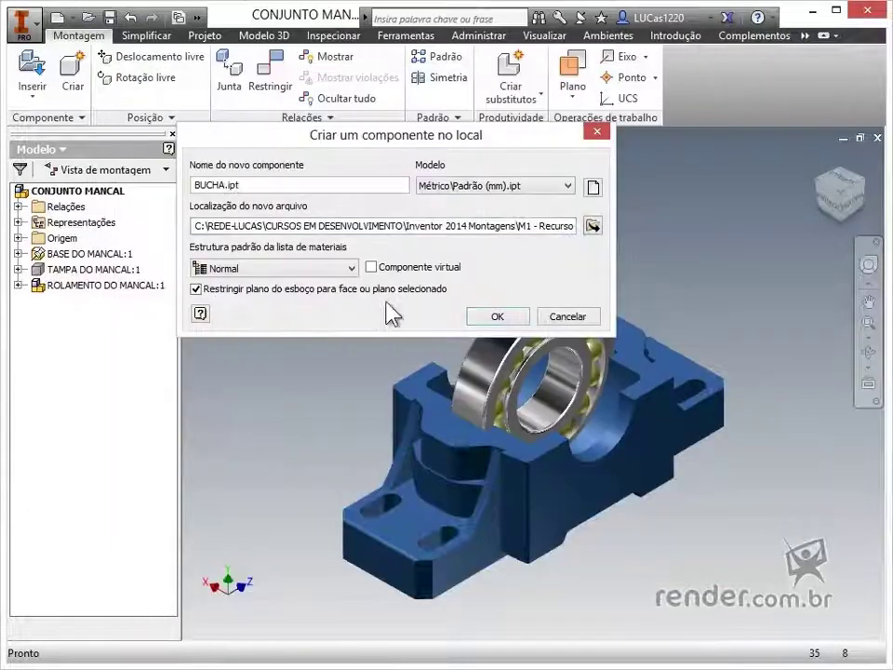
pyautogui.click(500, 316)
# Sketch BUCHA by projecting the bearing's circular edge, then extrude it with extents set to Até
pyautogui.scroll(3, 465, 345)
pyautogui.click(522, 368)
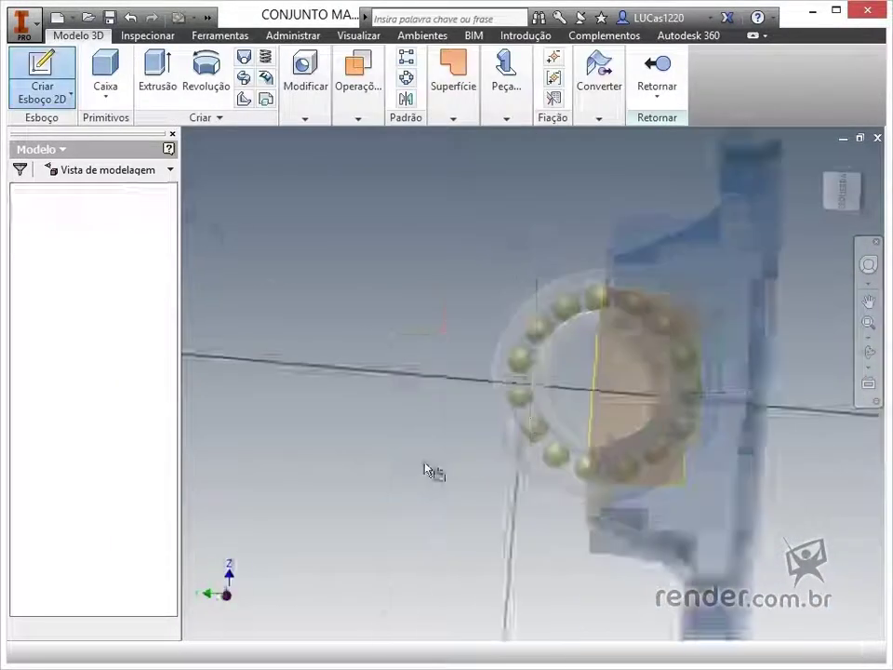
pyautogui.click(378, 82)
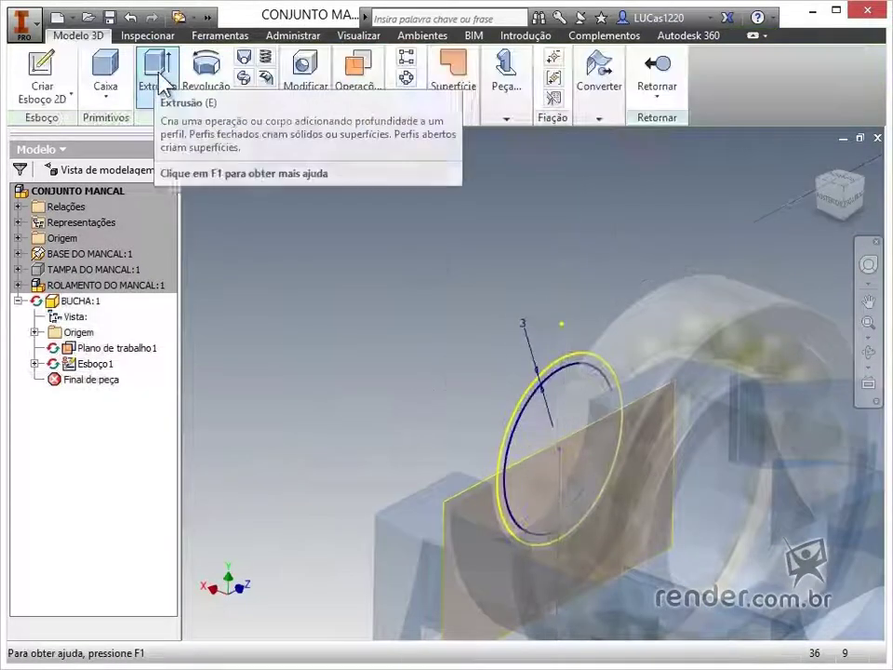
pyautogui.click(159, 80)
pyautogui.click(386, 204)
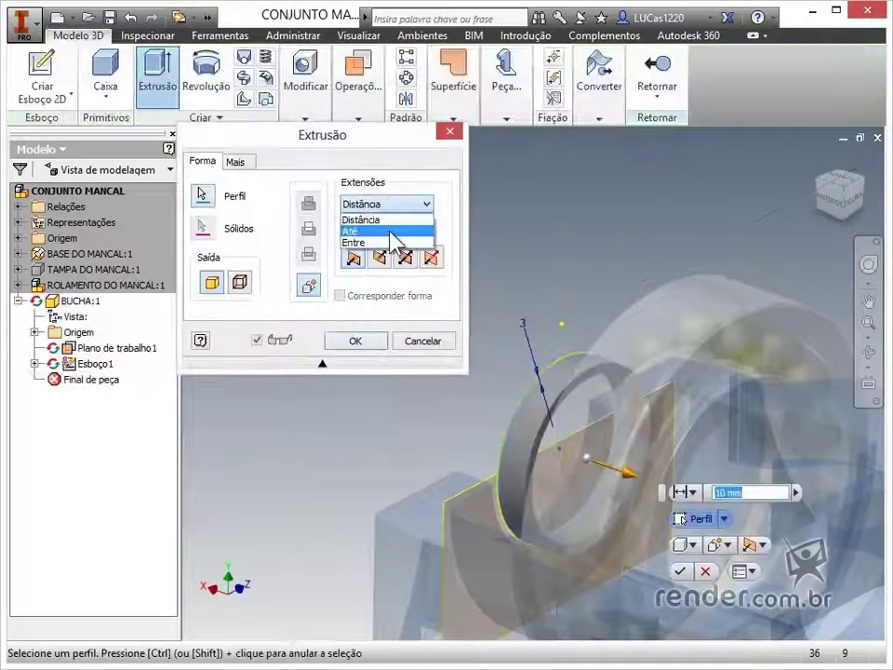
pyautogui.click(395, 231)
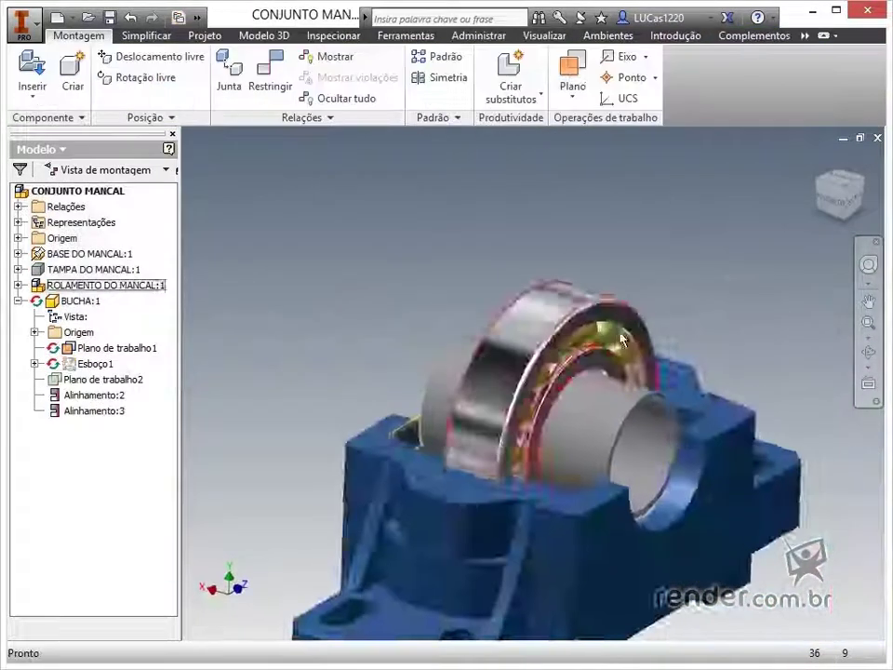
pyautogui.rightClick(130, 348)
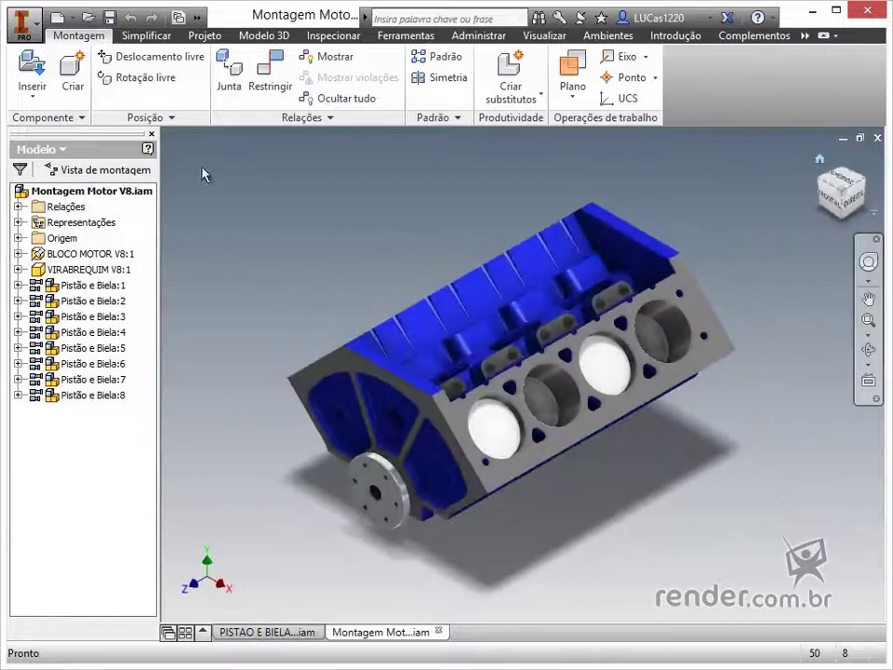
# Create a new assembly with Bloco V8, Virabrequim and Biela e Pistão, and start constraining the piston
pyautogui.click(54, 26)
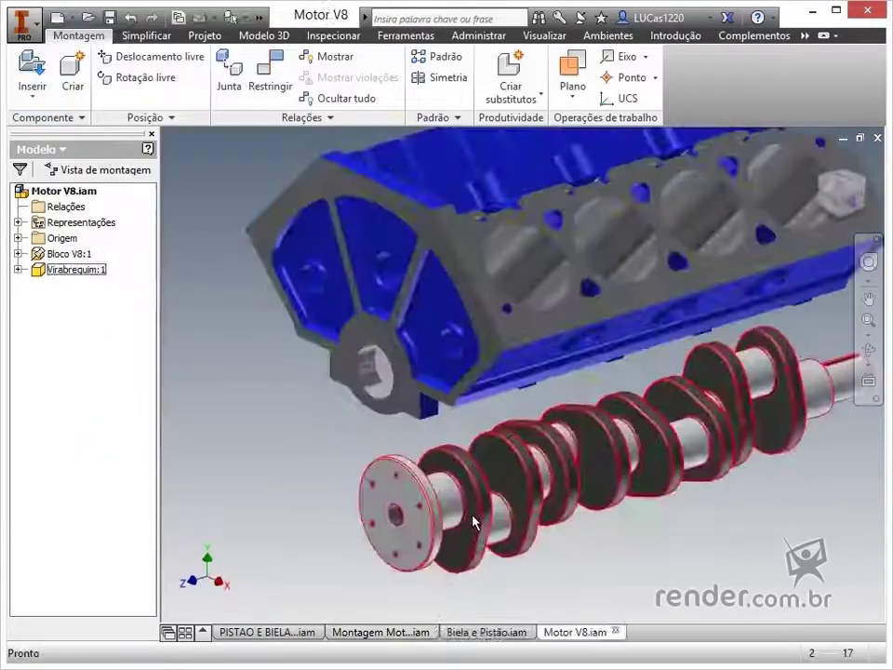
pyautogui.press('c')
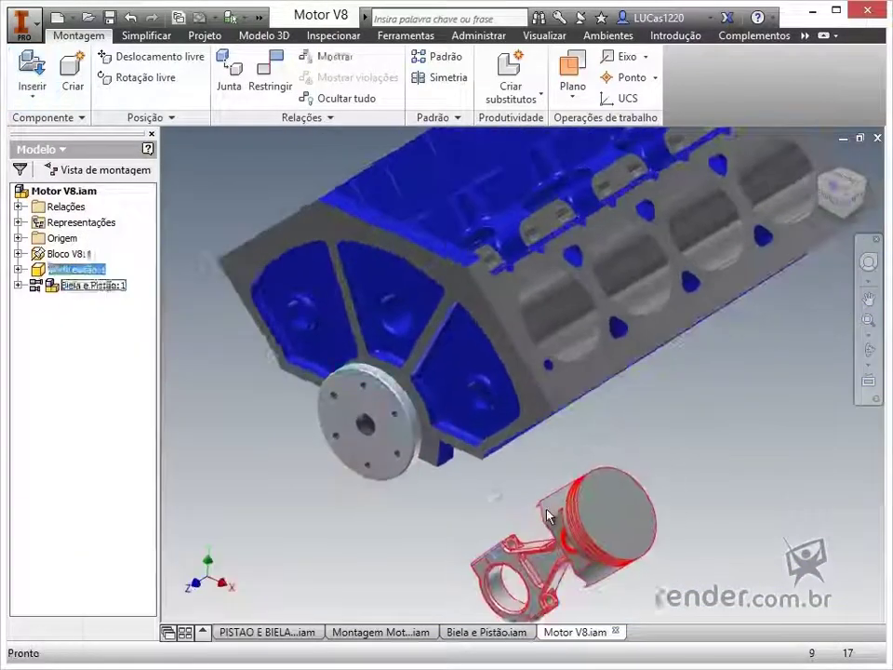
pyautogui.press('c')
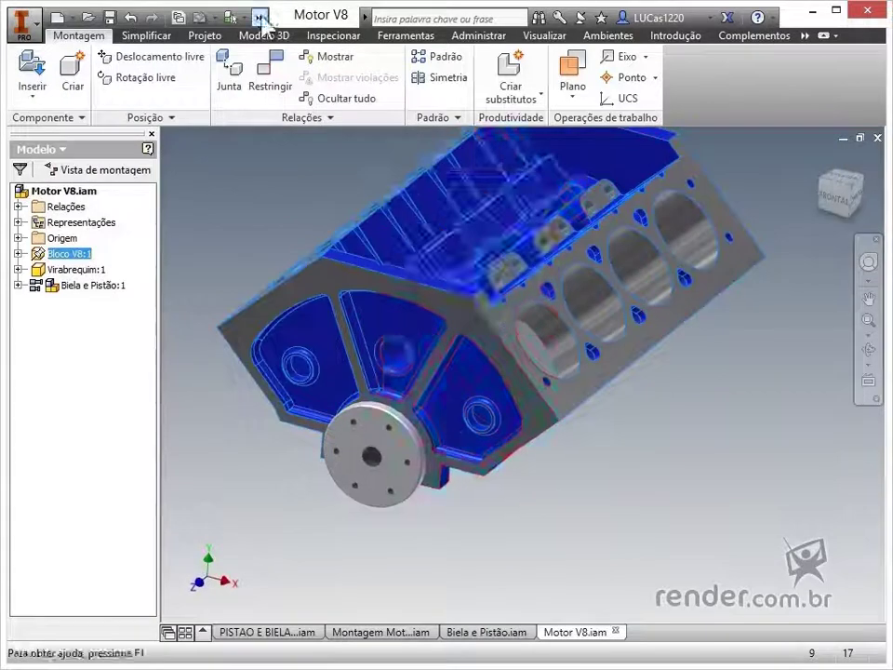
# Make the V8 block Transparente, move the crankshaft inside, and constrain the piston subassembly to it
pyautogui.click(457, 408)
pyautogui.moveTo(309, 492); pyautogui.dragTo(438, 511)
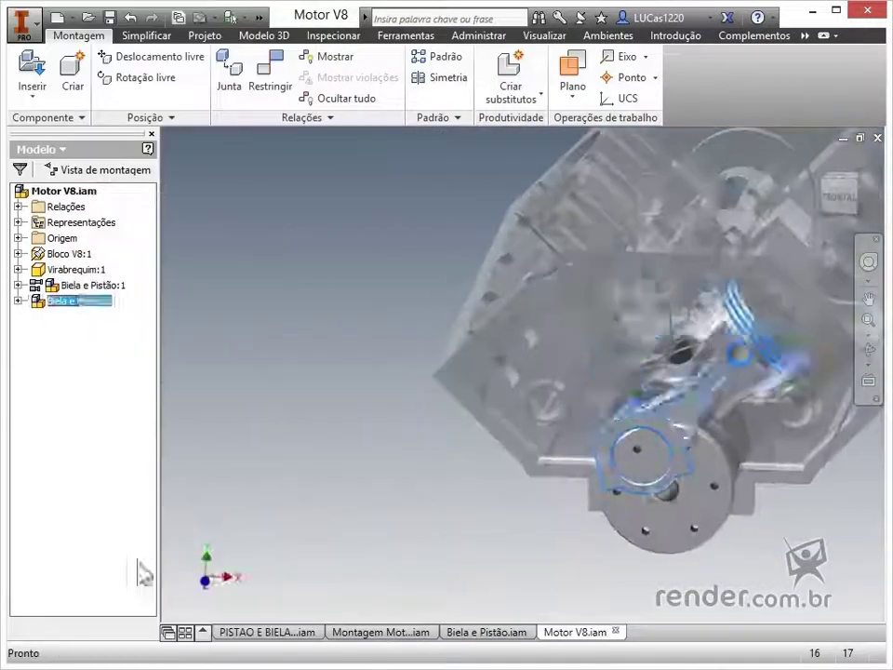
pyautogui.rightClick(65, 300)
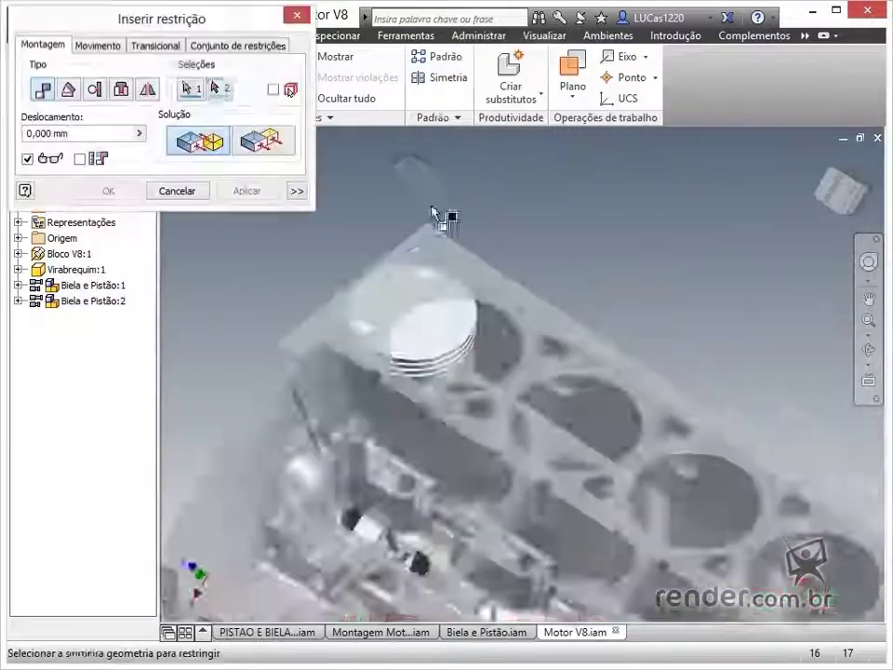
pyautogui.click(459, 558)
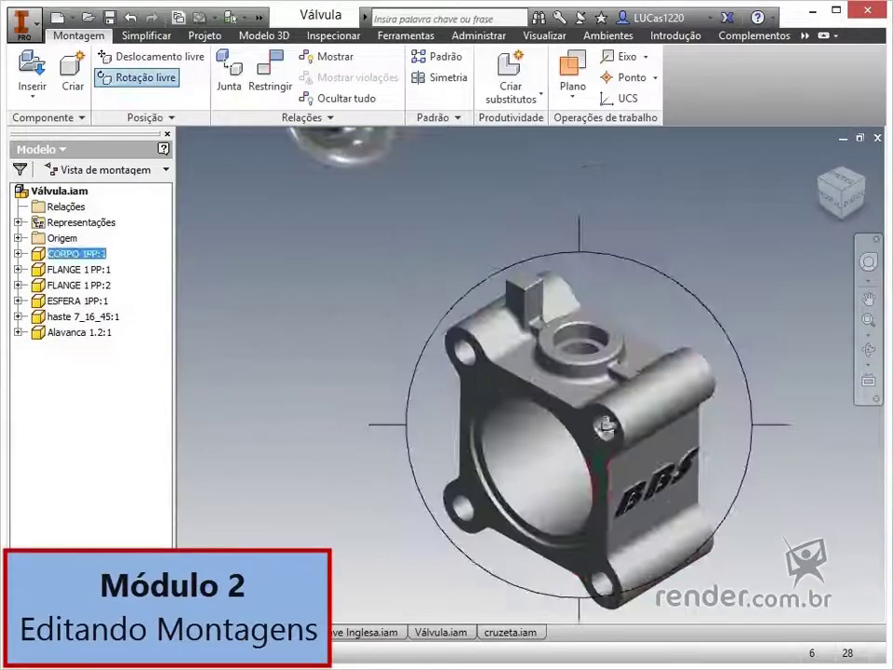
# Spin the CORPO valve part with Rotação livre and expand the Posição options
pyautogui.moveTo(388, 388); pyautogui.dragTo(590, 525)
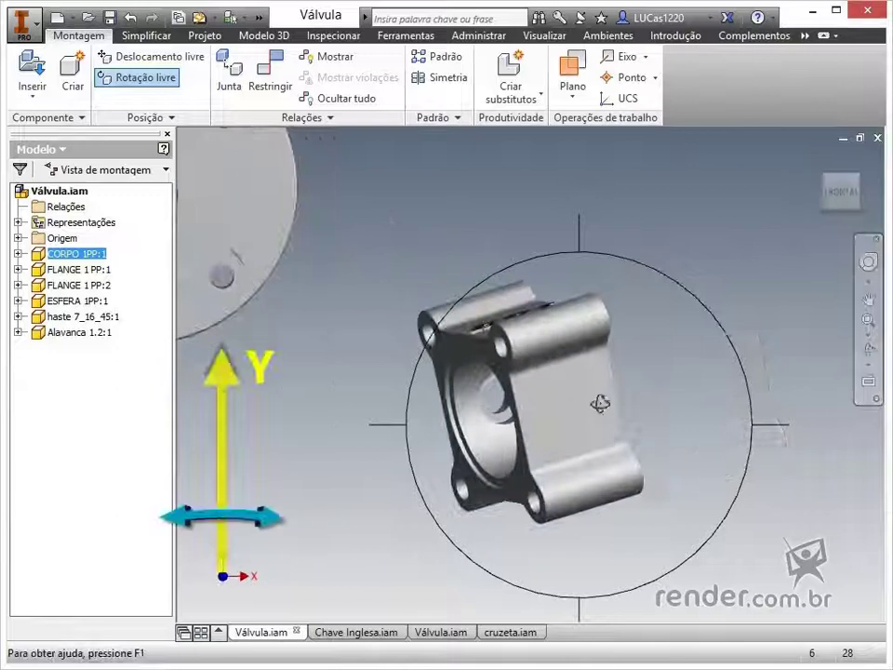
pyautogui.moveTo(598, 404)
pyautogui.mouseDown()
pyautogui.moveTo(608, 319)
pyautogui.moveTo(734, 422)
pyautogui.moveTo(575, 575)
pyautogui.moveTo(575, 586)
pyautogui.moveTo(578, 186)
pyautogui.moveTo(605, 390)
pyautogui.moveTo(622, 347)
pyautogui.mouseUp()
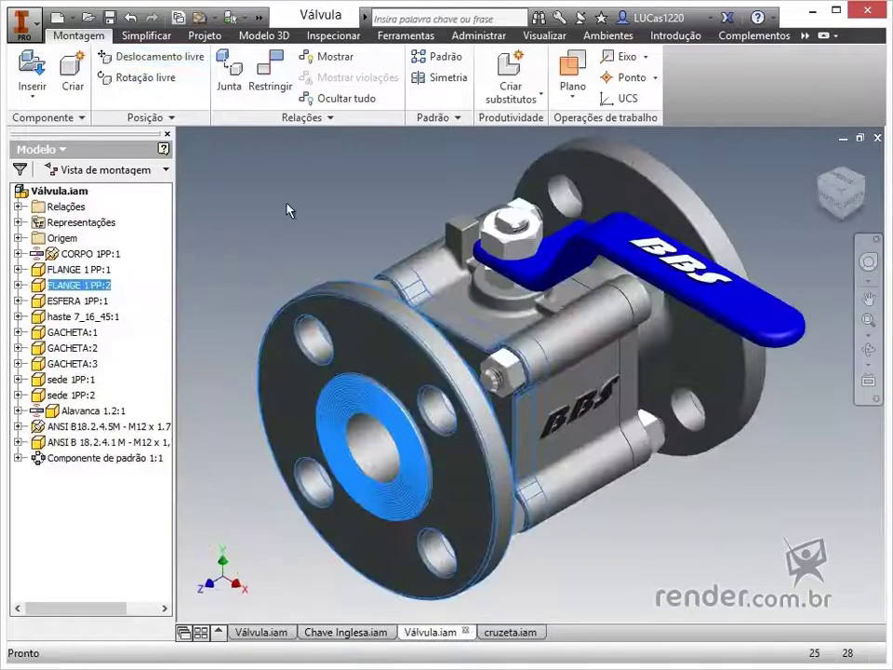
pyautogui.click(171, 118)
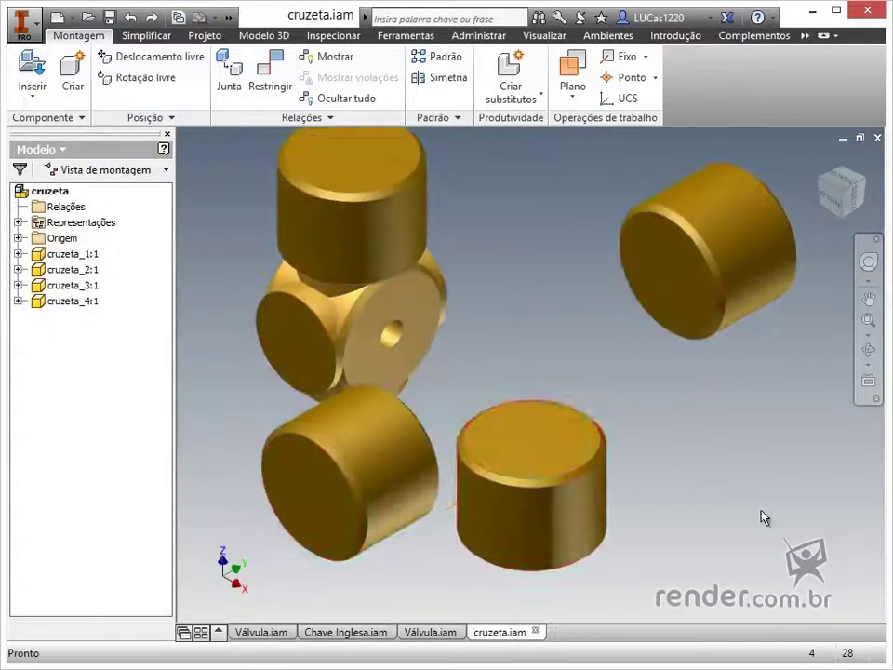
pyautogui.click(146, 36)
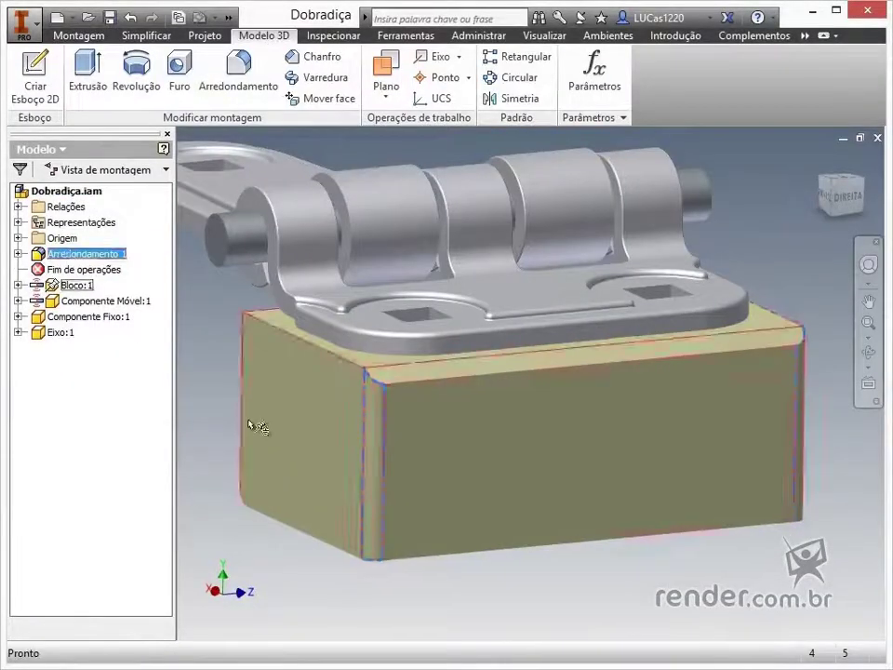
# Fillet two top edges of the Bloco with Arredondamento and sketch a hole circle on its front face
pyautogui.click(239, 74)
pyautogui.click(574, 542)
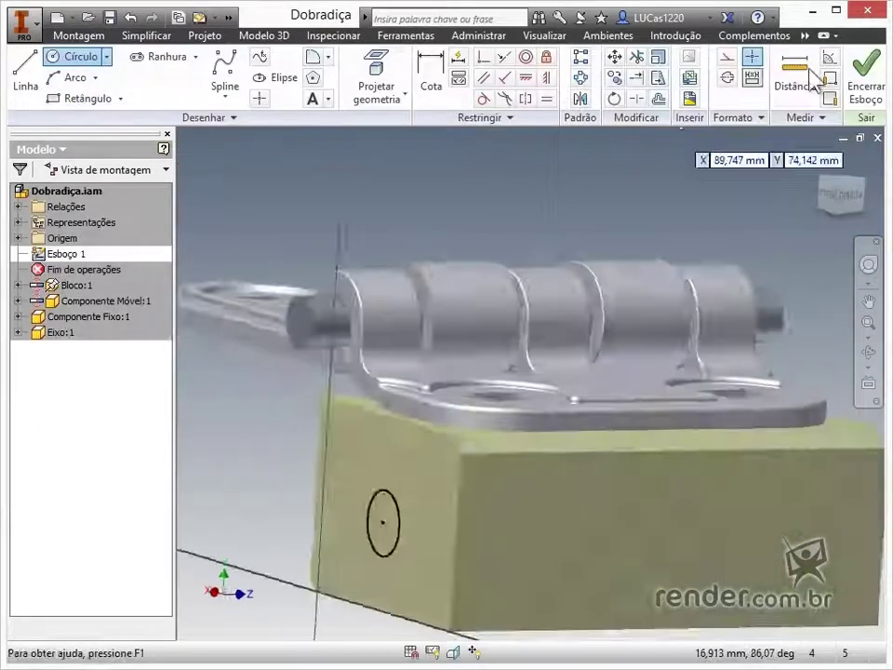
pyautogui.click(865, 84)
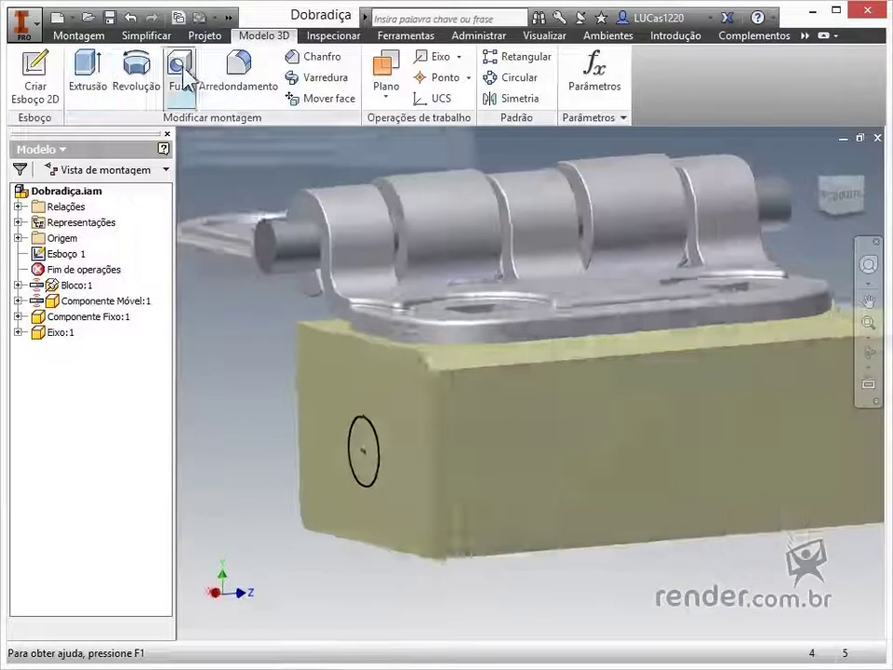
pyautogui.click(238, 74)
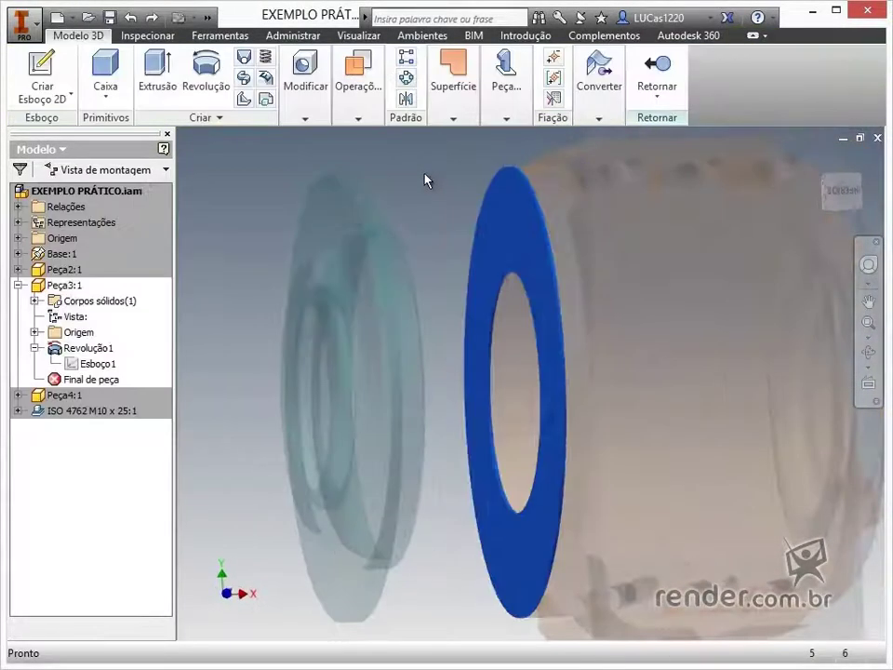
# Create and finish a 2D sketch on the blue ring face to prepare the bolt pattern
pyautogui.click(41, 74)
pyautogui.click(484, 279)
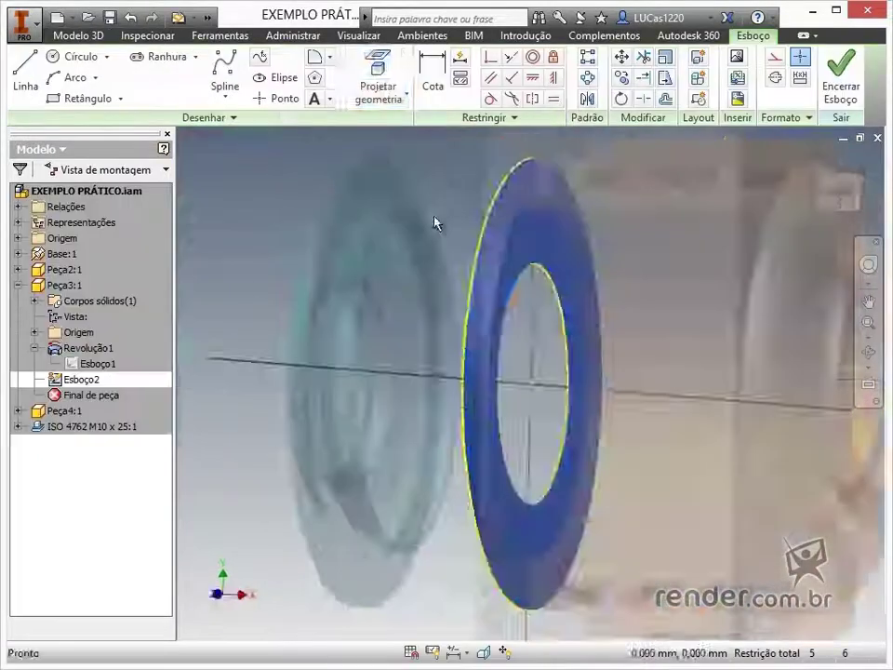
pyautogui.click(849, 86)
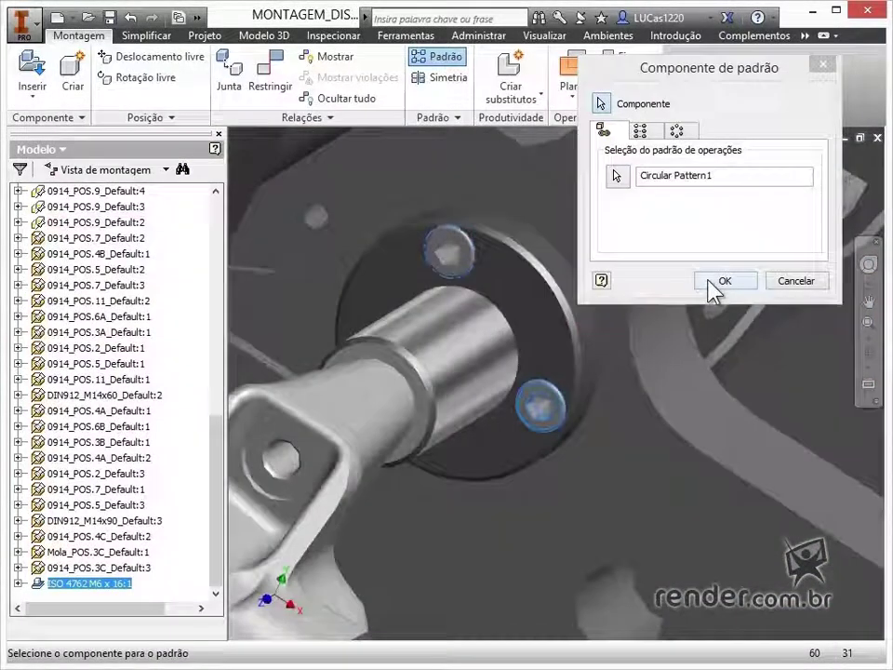
# Confirm the bolt pattern, then circular-pattern the clamp parts 4 times at 90° about Eixo Y
pyautogui.click(709, 283)
pyautogui.doubleClick(375, 319)
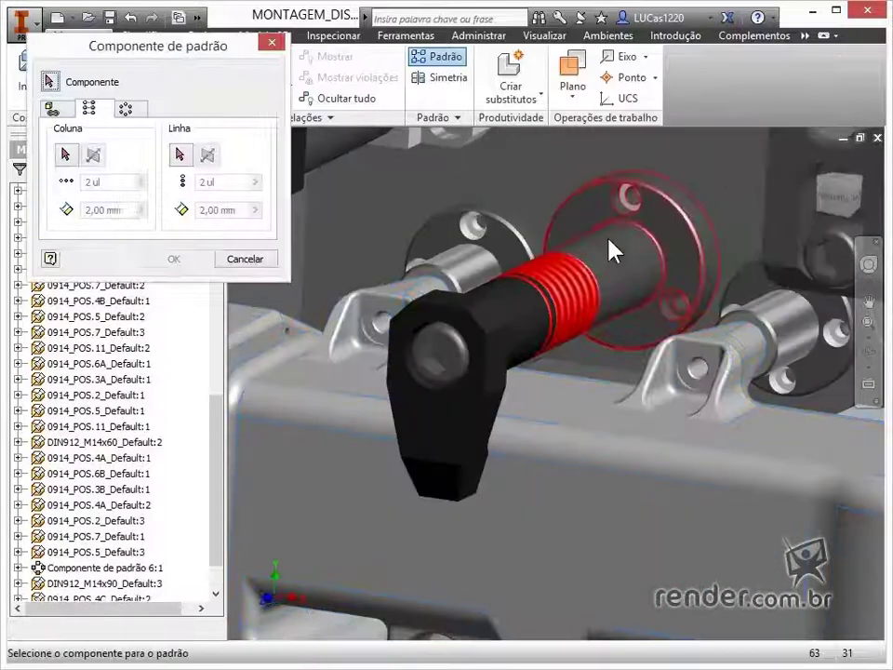
pyautogui.click(608, 249)
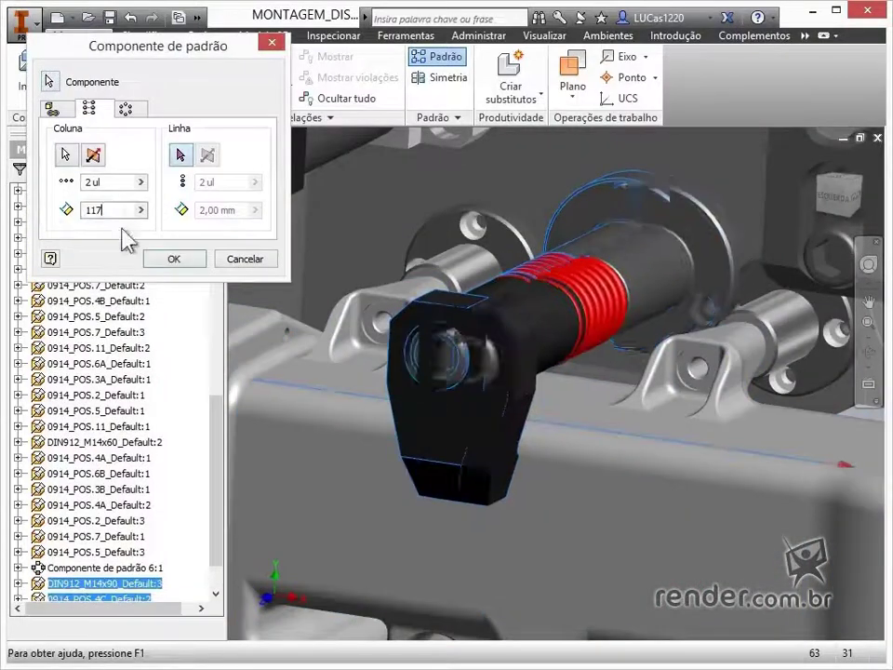
pyautogui.click(426, 56)
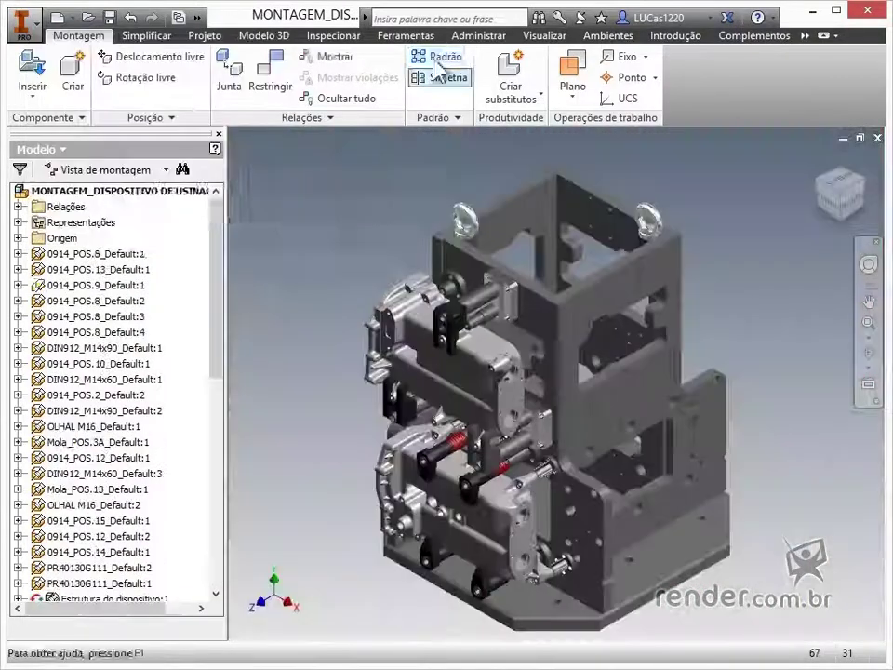
pyautogui.click(227, 89)
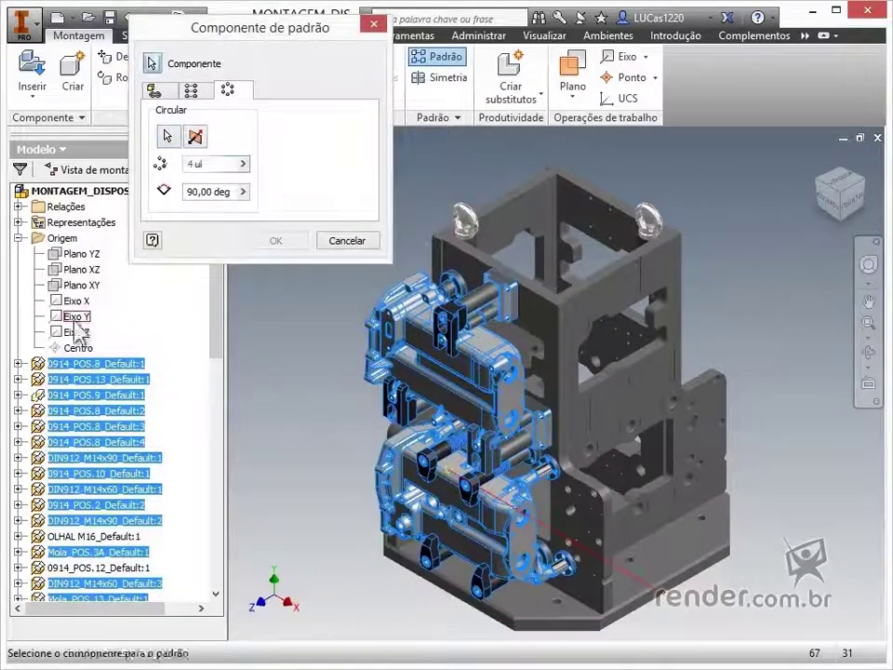
pyautogui.click(76, 317)
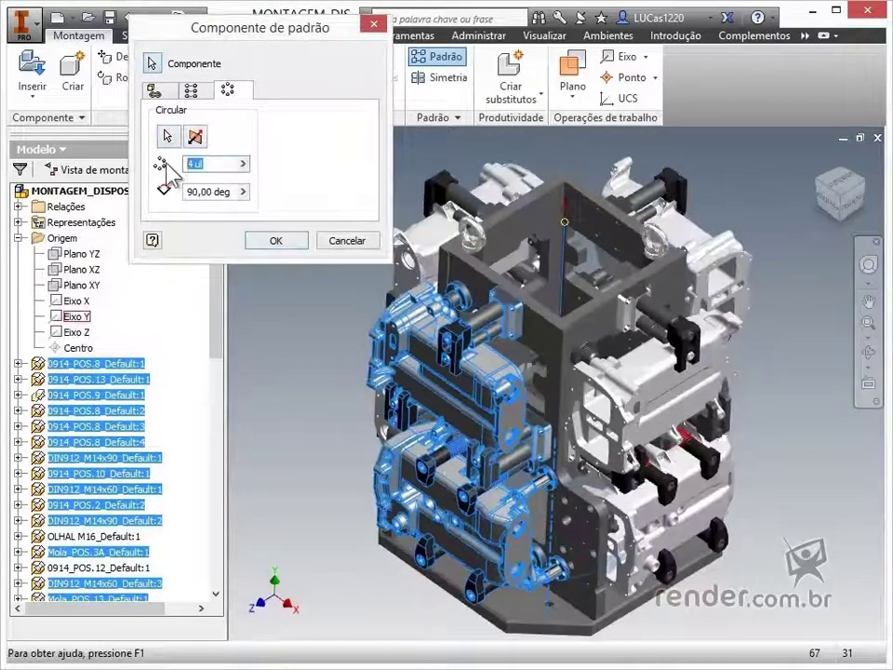
pyautogui.click(286, 240)
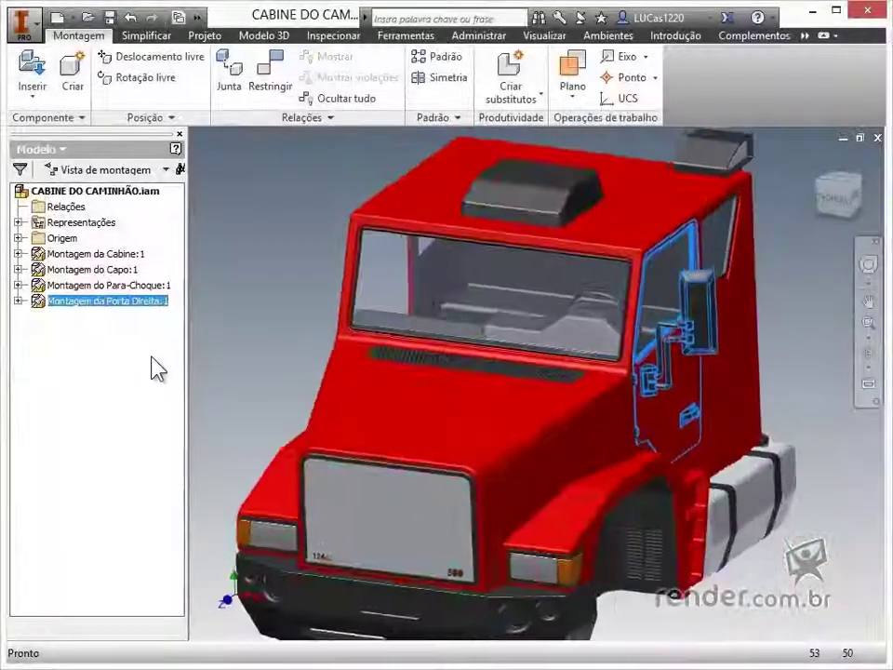
# Mirror Montagem da Porta Direita across Plano YZ and accept the mirrored file names
pyautogui.click(440, 77)
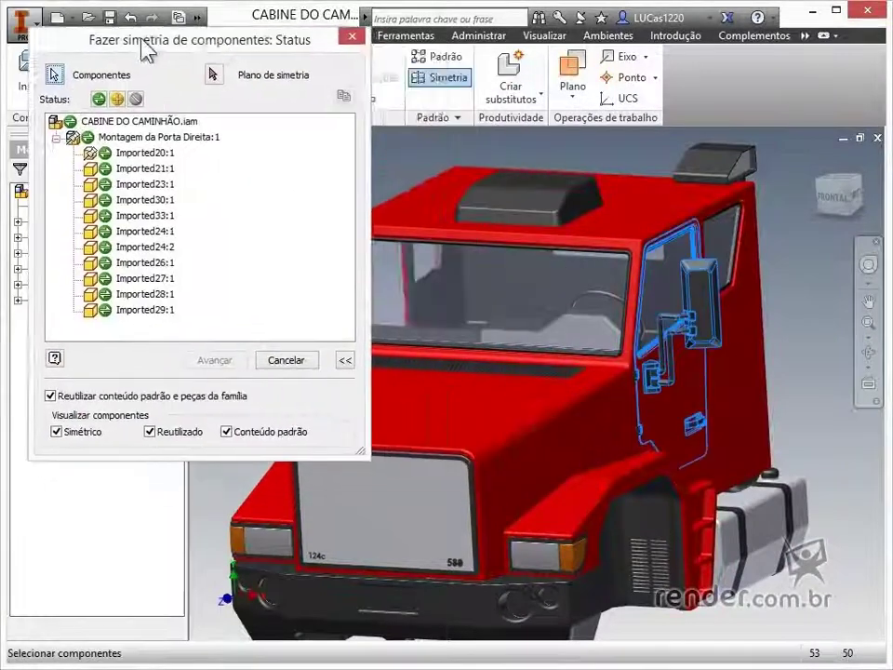
pyautogui.moveTo(199, 14); pyautogui.dragTo(353, 50)
pyautogui.click(389, 84)
pyautogui.click(93, 260)
pyautogui.moveTo(298, 47); pyautogui.dragTo(104, 25)
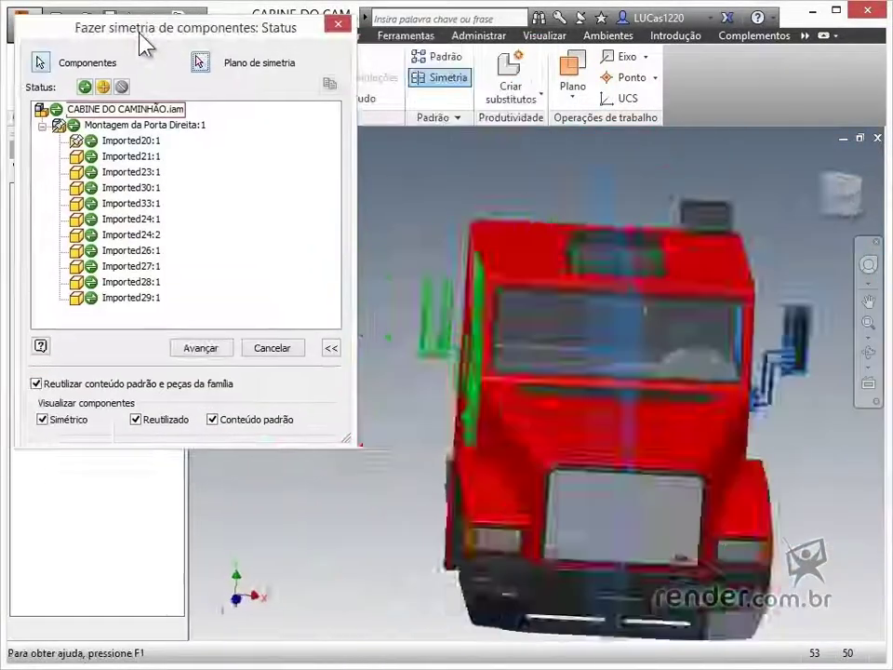
pyautogui.moveTo(230, 33); pyautogui.dragTo(235, 35)
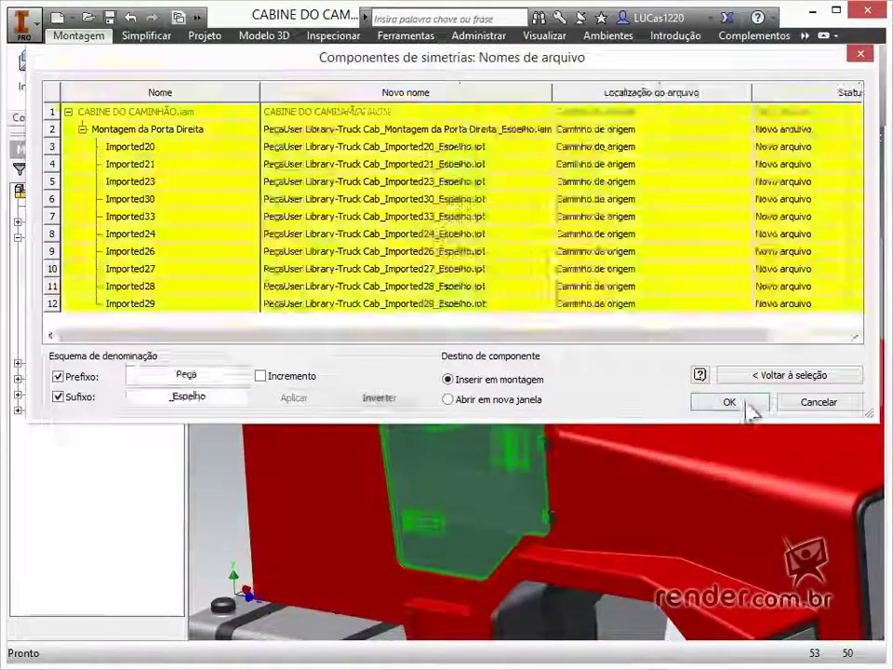
pyautogui.click(749, 405)
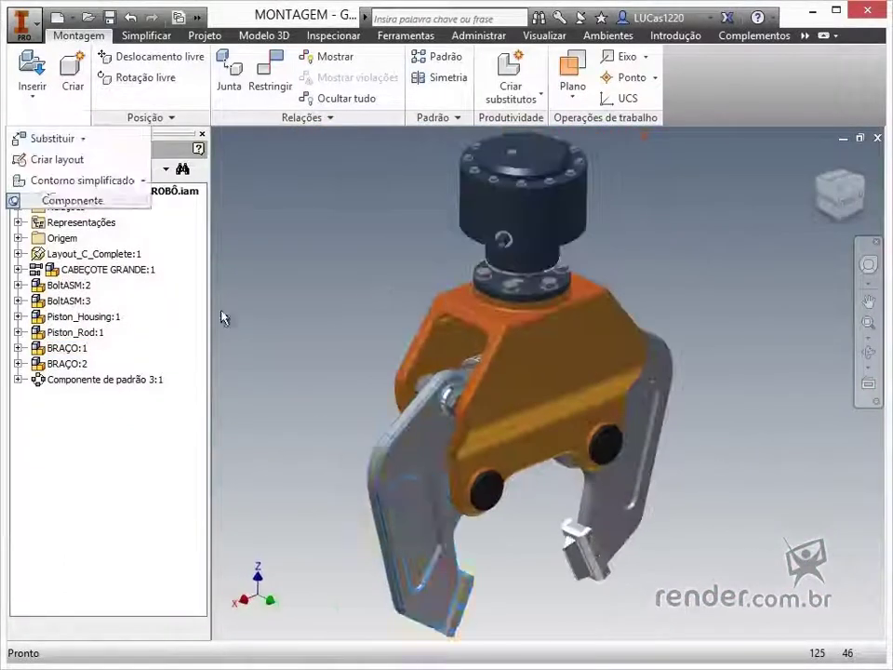
# Edit BRAÇO:1 and swap tip PONTA PADRAO:2 for the PONTA RANHURADA file using Substituir tudo
pyautogui.rightClick(65, 347)
pyautogui.click(82, 215)
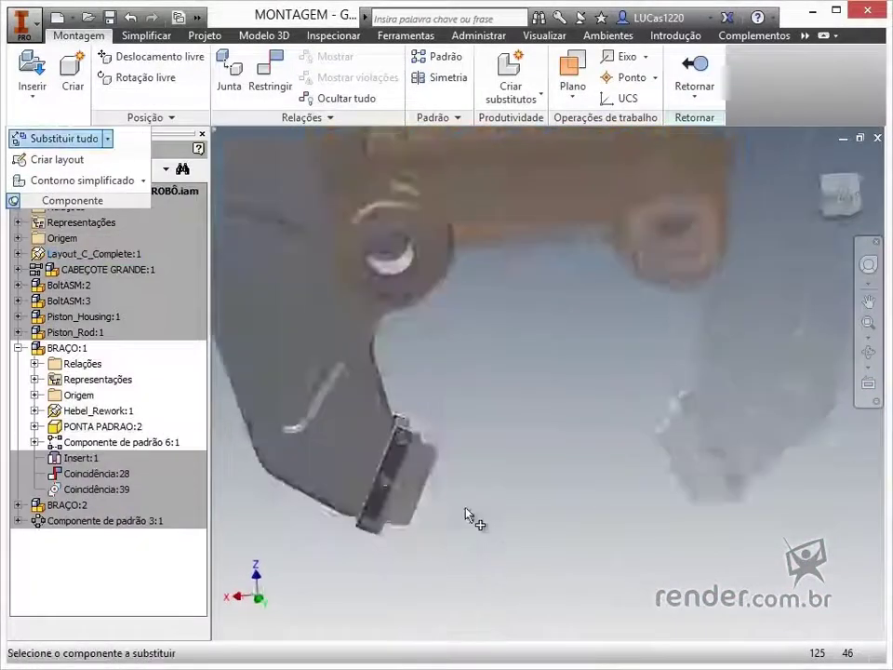
pyautogui.click(435, 474)
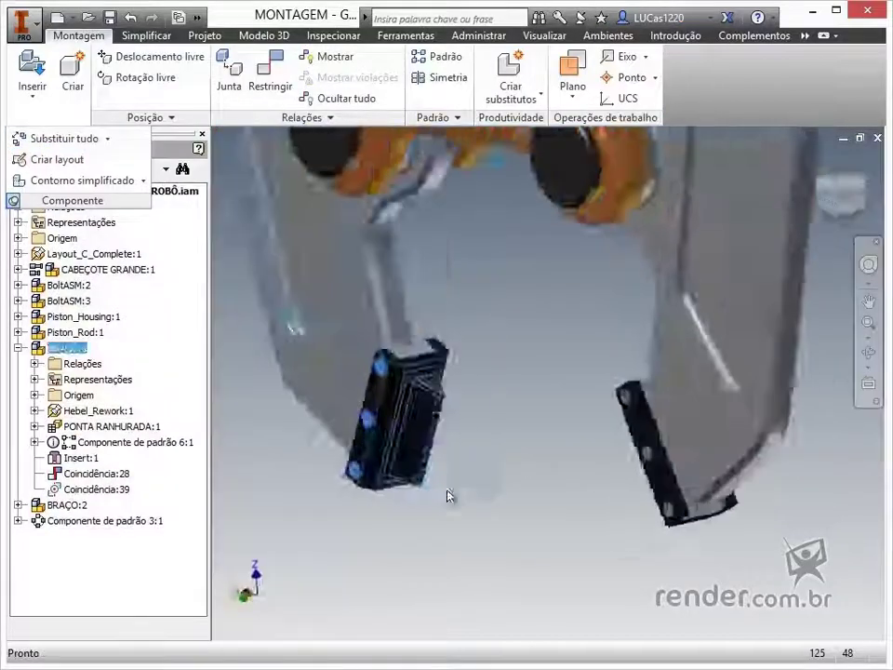
pyautogui.click(121, 443)
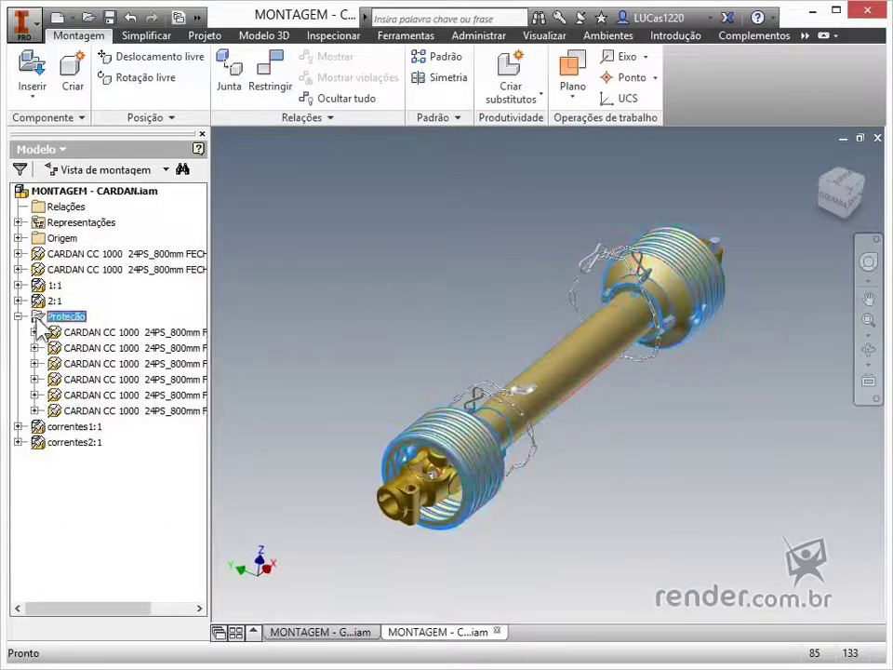
# Delete the old Proteção folder and group the selected CARDAN parts into a new folder
pyautogui.rightClick(42, 318)
pyautogui.click(47, 342)
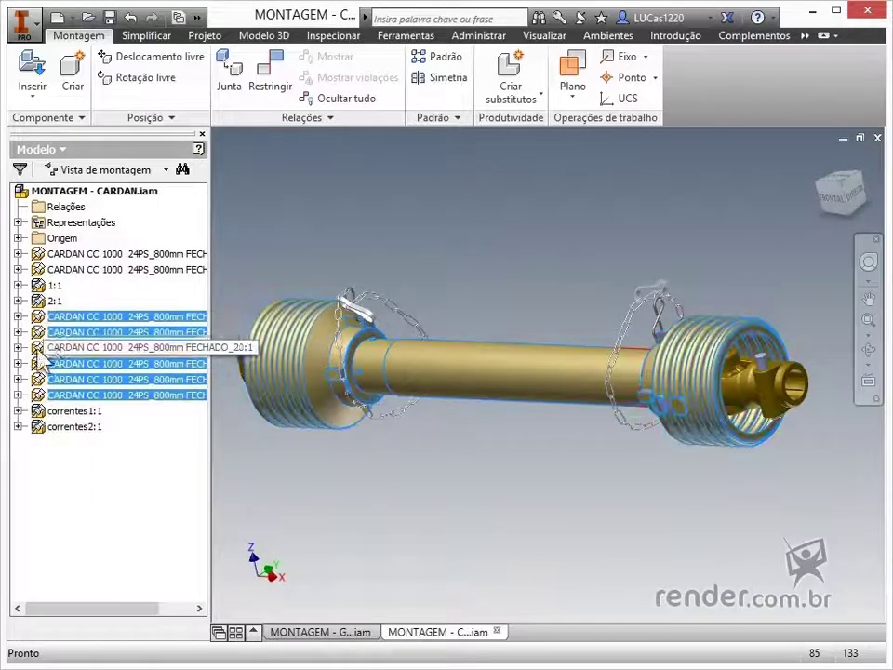
pyautogui.rightClick(51, 395)
pyautogui.click(109, 405)
# Move correntes1:1 into the Proteção folder and add a subfolder inside it
pyautogui.moveTo(65, 332); pyautogui.dragTo(44, 319)
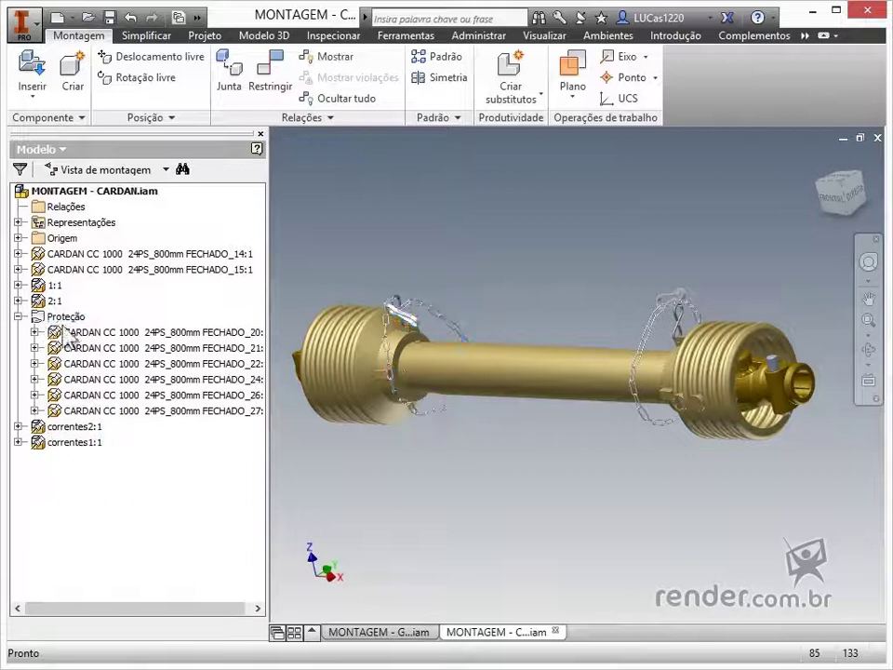
pyautogui.rightClick(56, 317)
pyautogui.click(102, 371)
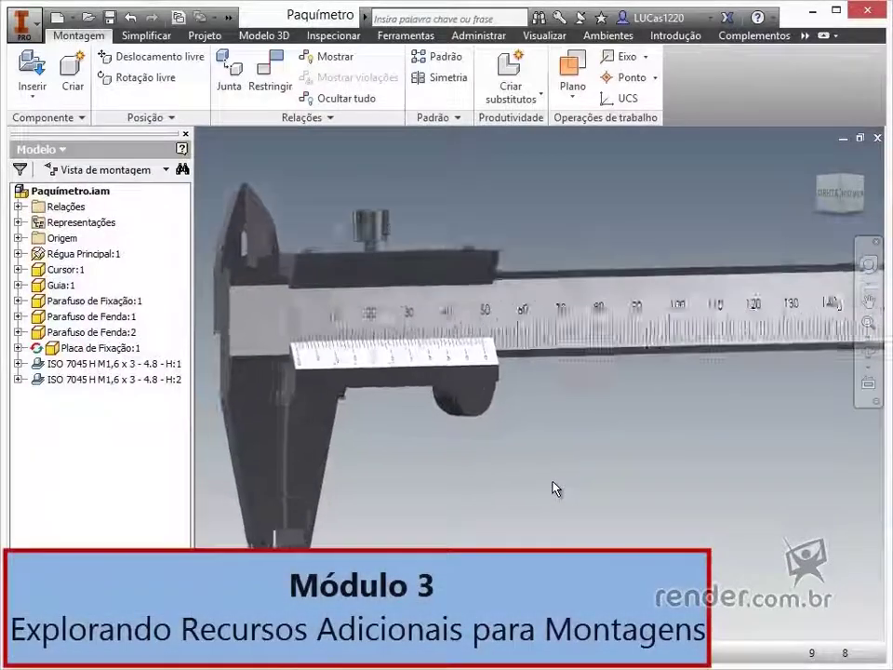
# Slide the caliper's cursor along the ruler and edit constraint Coincidência:17
pyautogui.moveTo(474, 447); pyautogui.dragTo(778, 445)
pyautogui.click(19, 208)
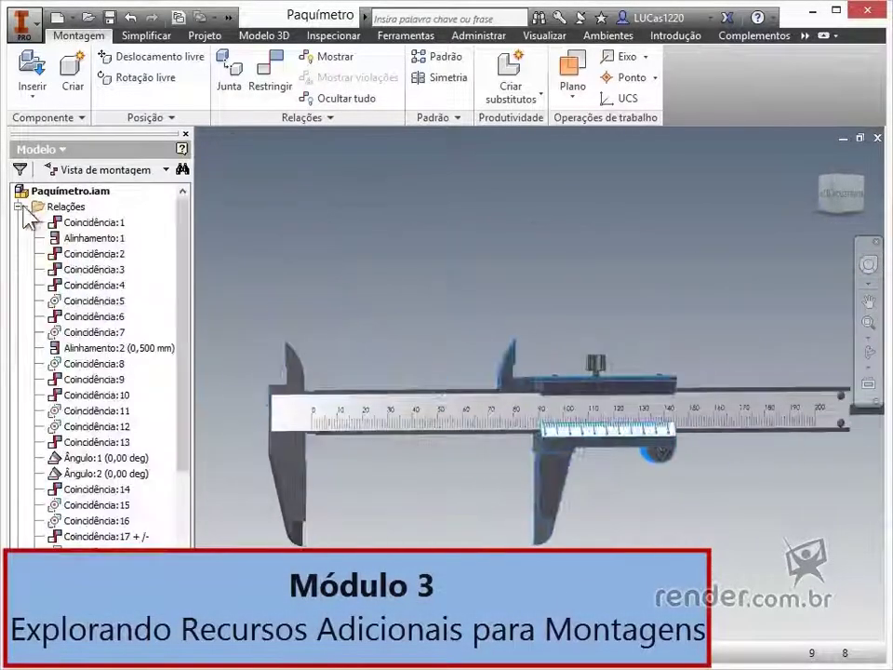
pyautogui.rightClick(135, 538)
pyautogui.click(140, 512)
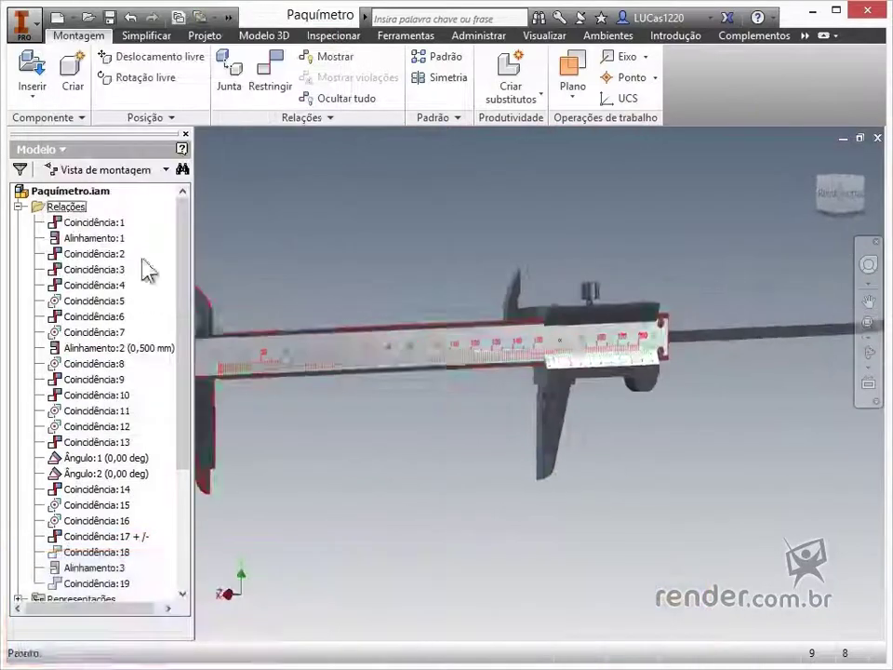
# Switch the caliper to the Fechado positional representation
pyautogui.scroll(-3, 144, 269)
pyautogui.click(18, 441)
pyautogui.click(58, 474)
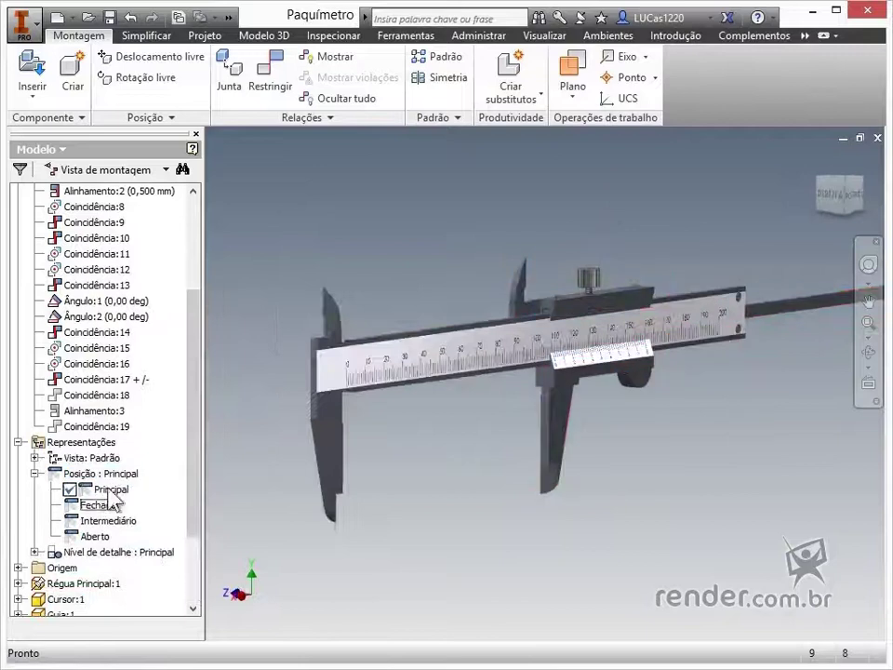
pyautogui.doubleClick(100, 499)
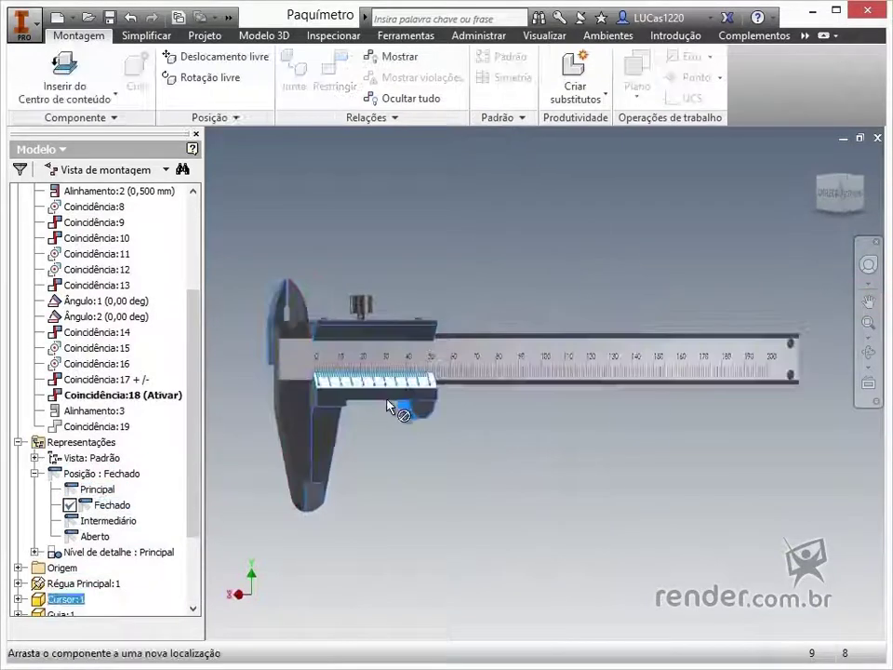
pyautogui.rightClick(74, 442)
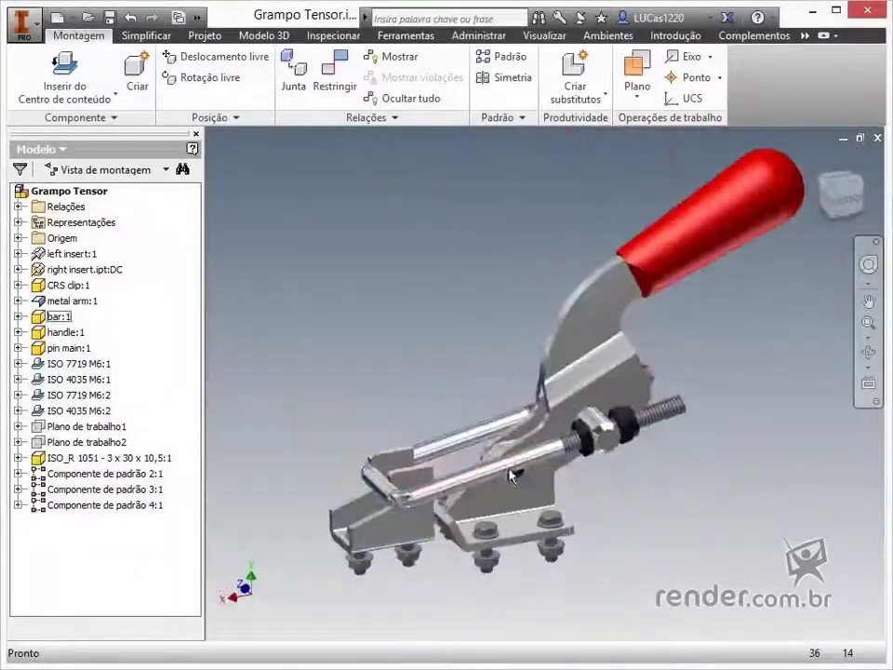
# Activate the clamp's Todos os componentes suprimidos level of detail
pyautogui.click(17, 223)
pyautogui.moveTo(207, 321); pyautogui.dragTo(270, 331)
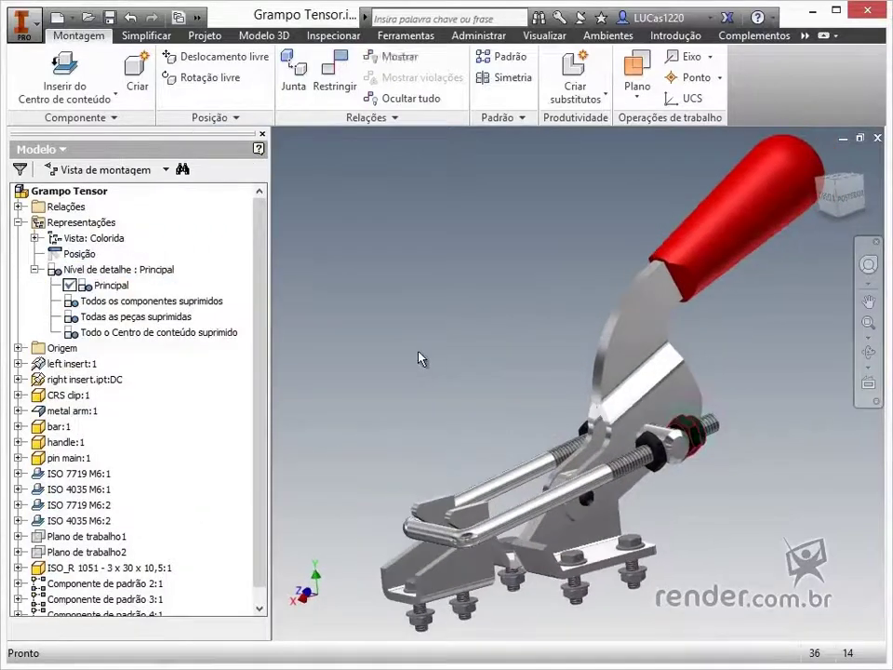
pyautogui.doubleClick(151, 300)
# Expand Componente de padrão 2:1 and reactivate the Principal level of detail
pyautogui.click(18, 572)
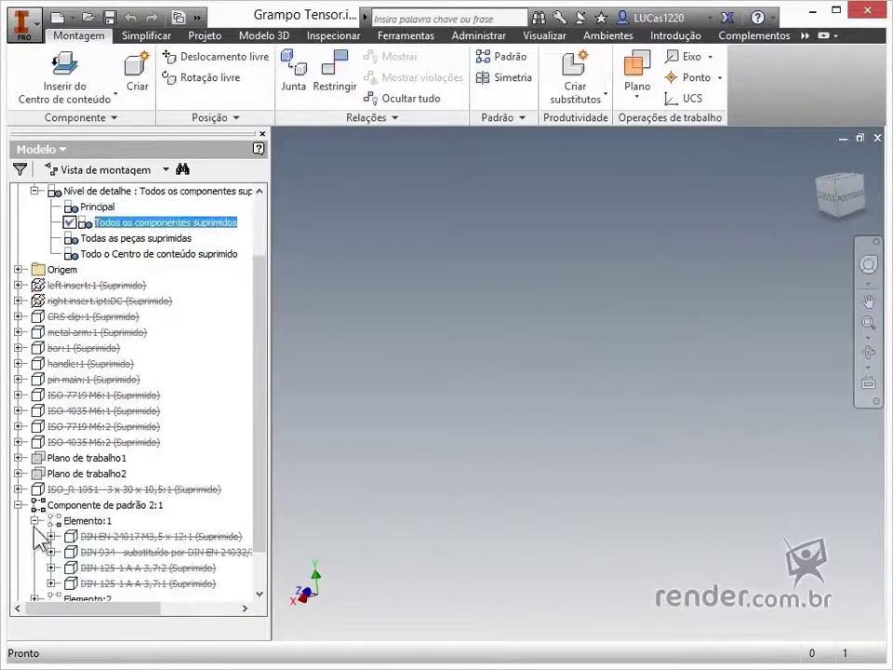
pyautogui.click(18, 552)
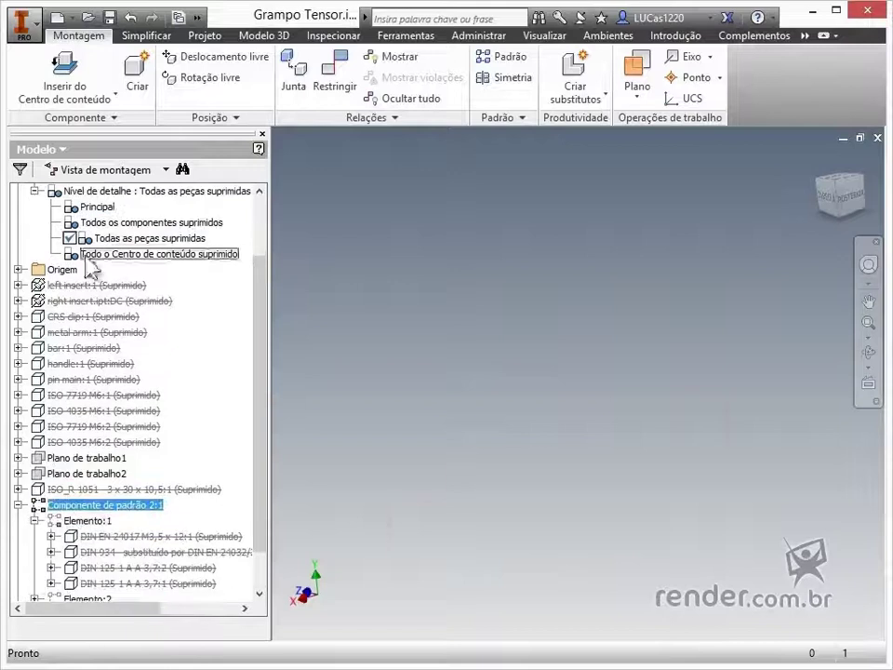
pyautogui.doubleClick(93, 254)
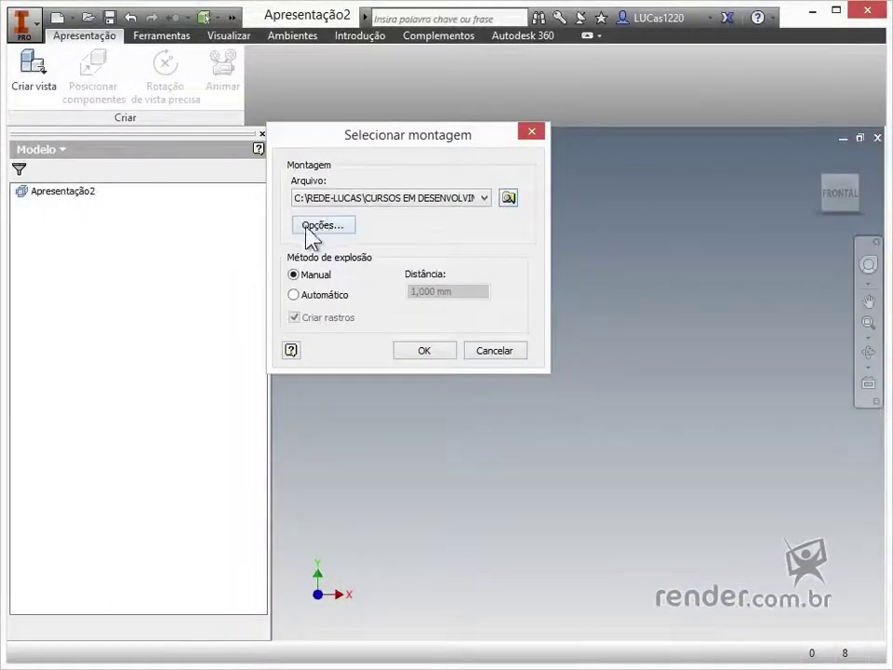
# Pull the key 70 mm out along the shaft as a position tweak
pyautogui.click(316, 225)
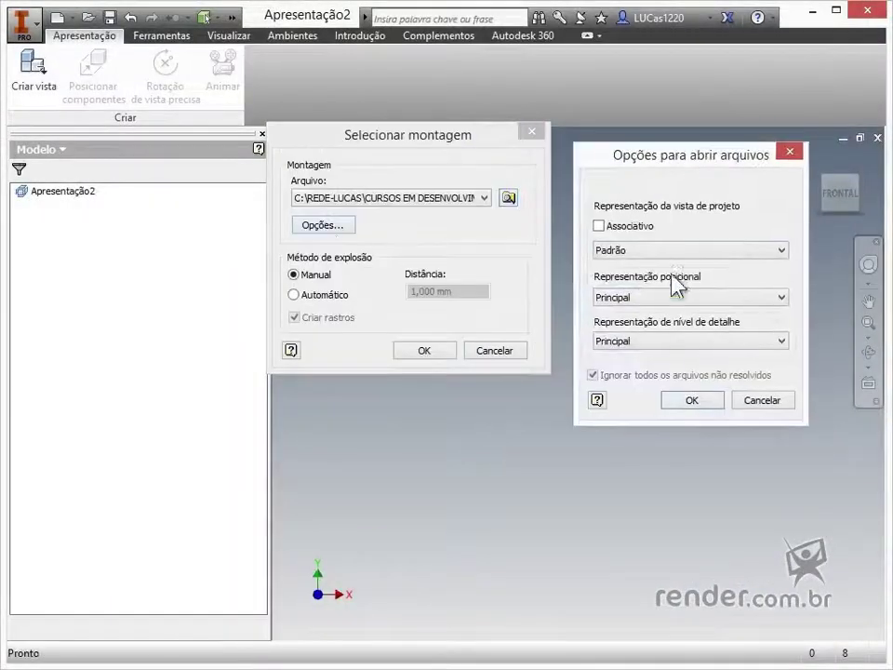
pyautogui.click(763, 400)
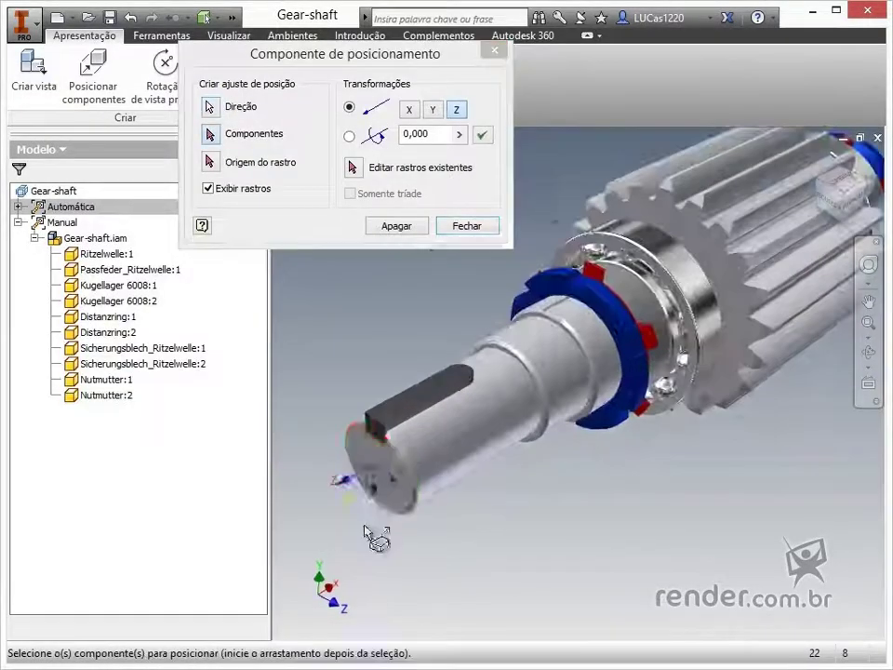
pyautogui.scroll(5, 425, 479)
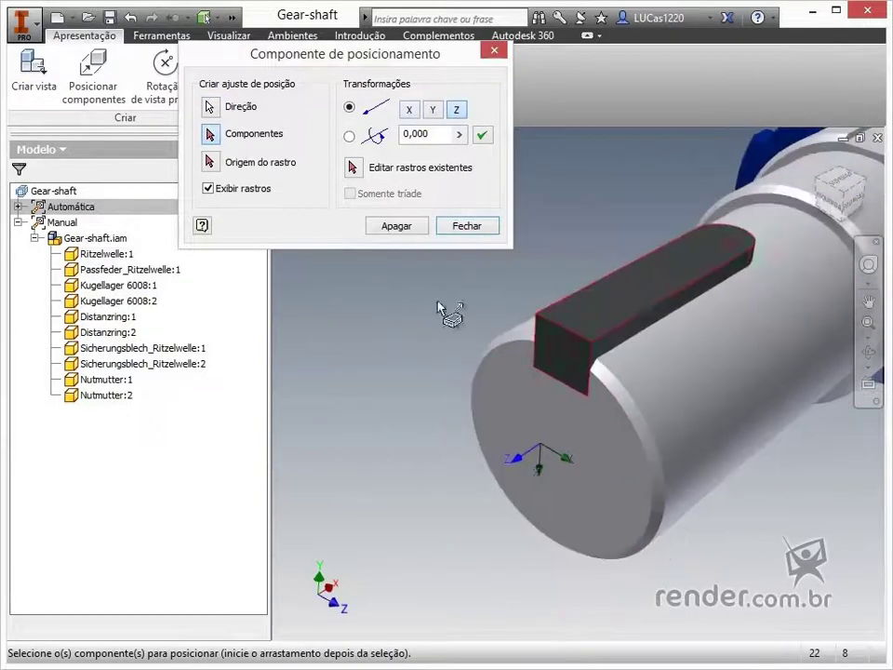
pyautogui.click(608, 290)
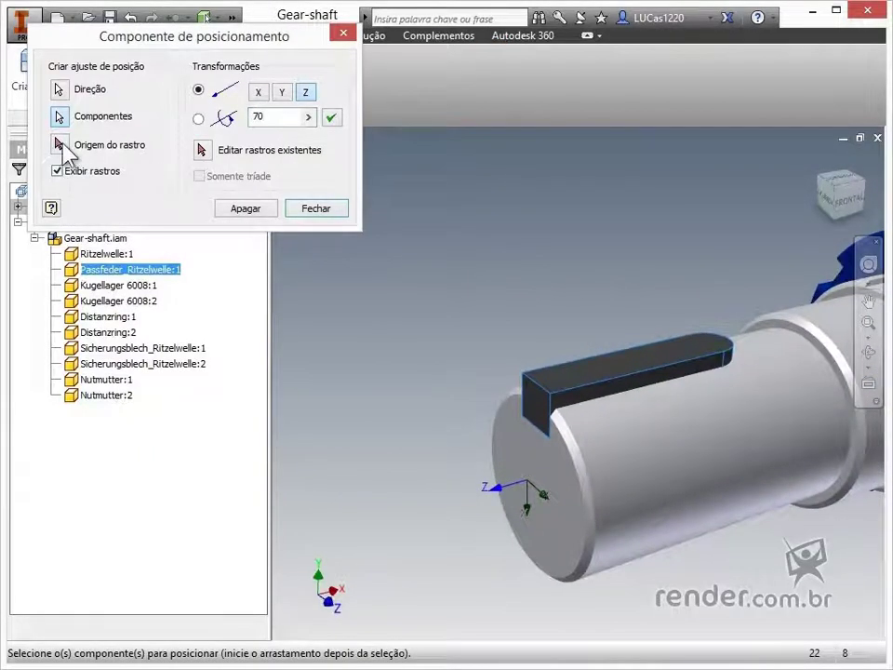
pyautogui.click(59, 144)
pyautogui.scroll(5, 382, 412)
pyautogui.scroll(-5, 393, 437)
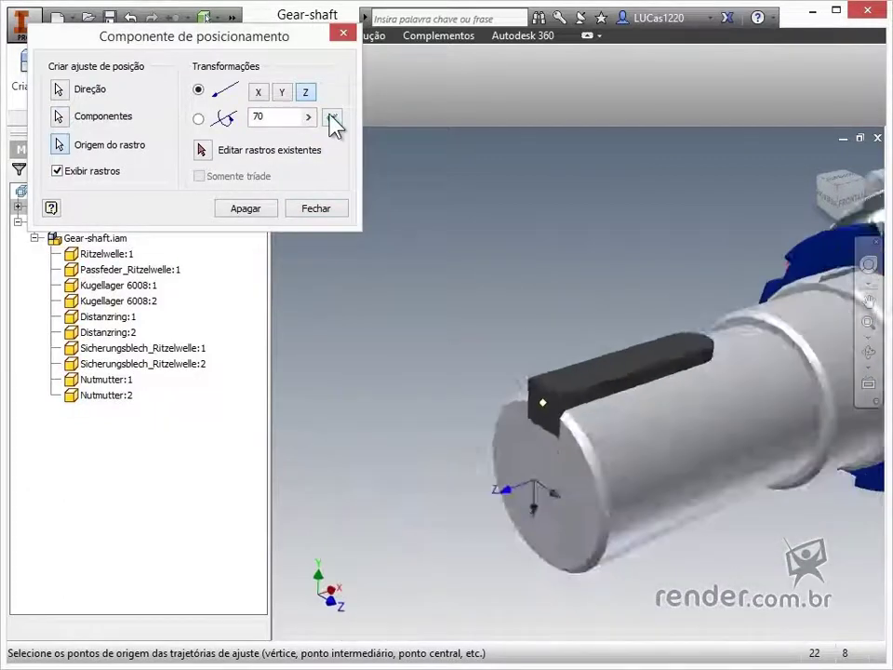
pyautogui.click(331, 117)
pyautogui.click(315, 208)
pyautogui.click(88, 284)
pyautogui.rightClick(110, 286)
pyautogui.click(189, 449)
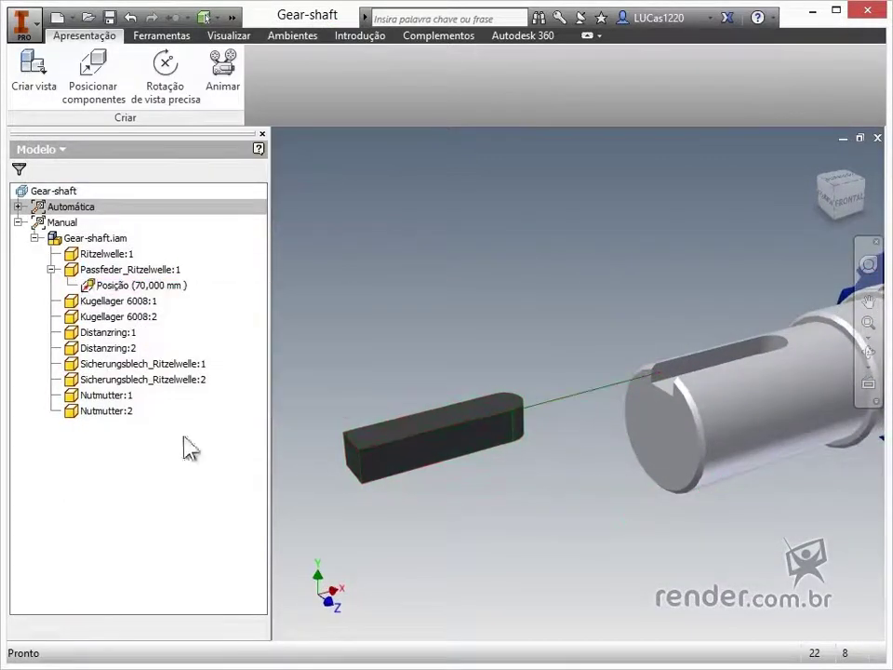
pyautogui.press('Return')
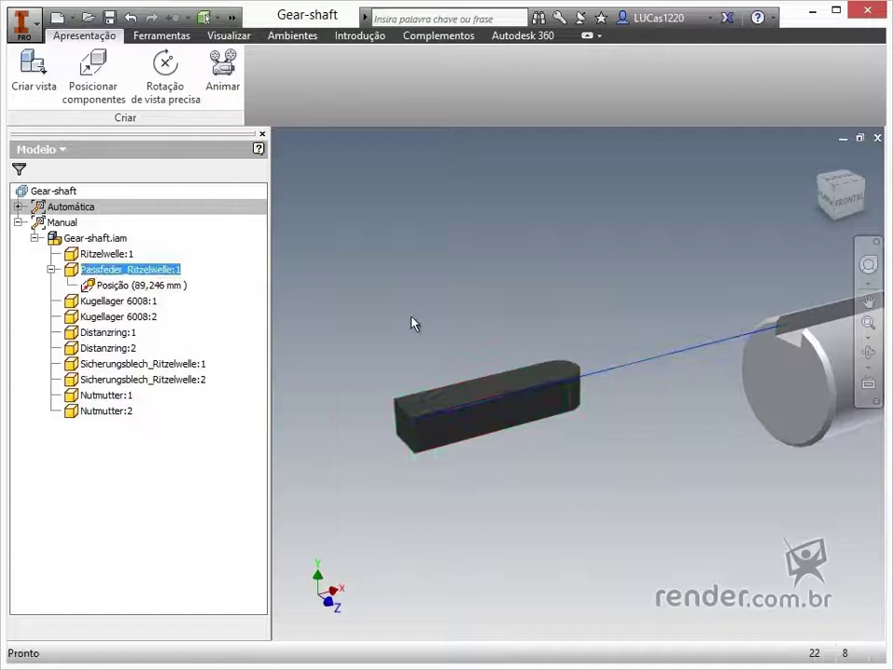
# Slide the nut and lock washer off the shaft end along its axis
pyautogui.press('t')
pyautogui.scroll(-5, 411, 326)
pyautogui.click(577, 351)
pyautogui.moveTo(558, 358); pyautogui.dragTo(446, 360)
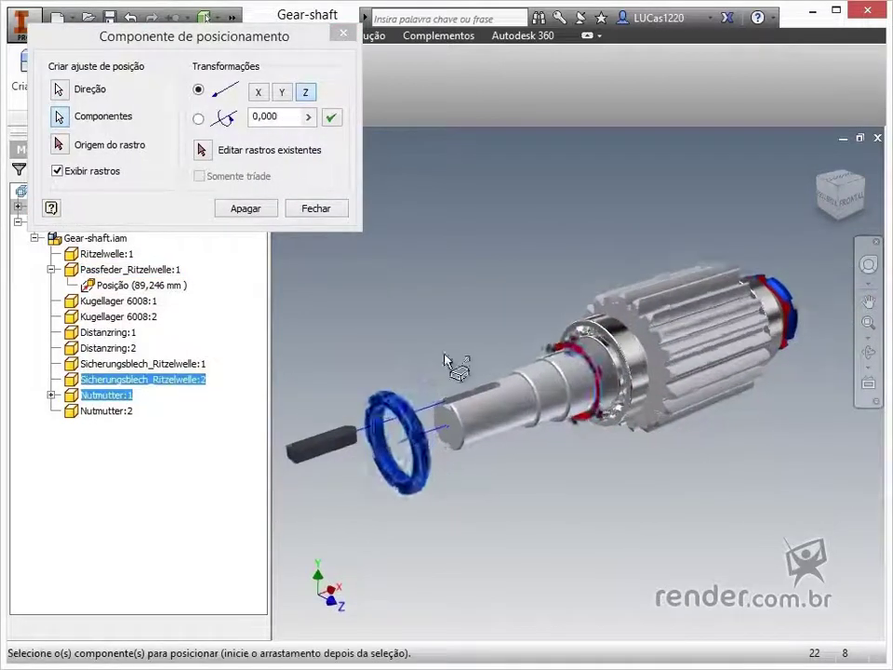
pyautogui.click(470, 386)
pyautogui.scroll(4, 455, 418)
pyautogui.press('shift')
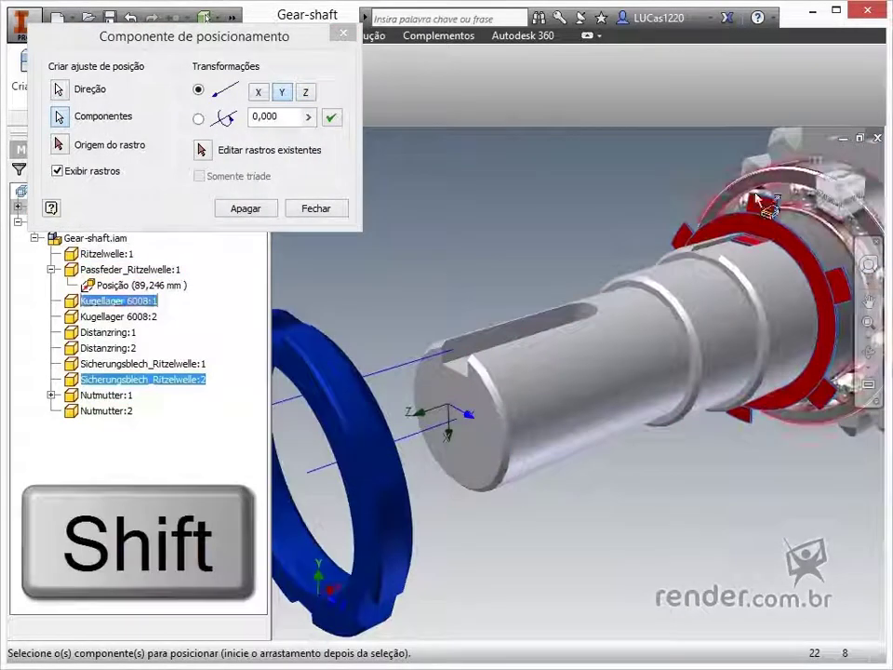
pyautogui.keyDown('shift'); pyautogui.click(758, 198); pyautogui.keyUp('shift')
pyautogui.scroll(-5, 758, 198)
pyautogui.scroll(3, 572, 372)
pyautogui.moveTo(592, 465); pyautogui.dragTo(670, 259)
# Explode the remaining part groups along the shaft, the last at 44,031 mm
pyautogui.scroll(-4, 693, 339)
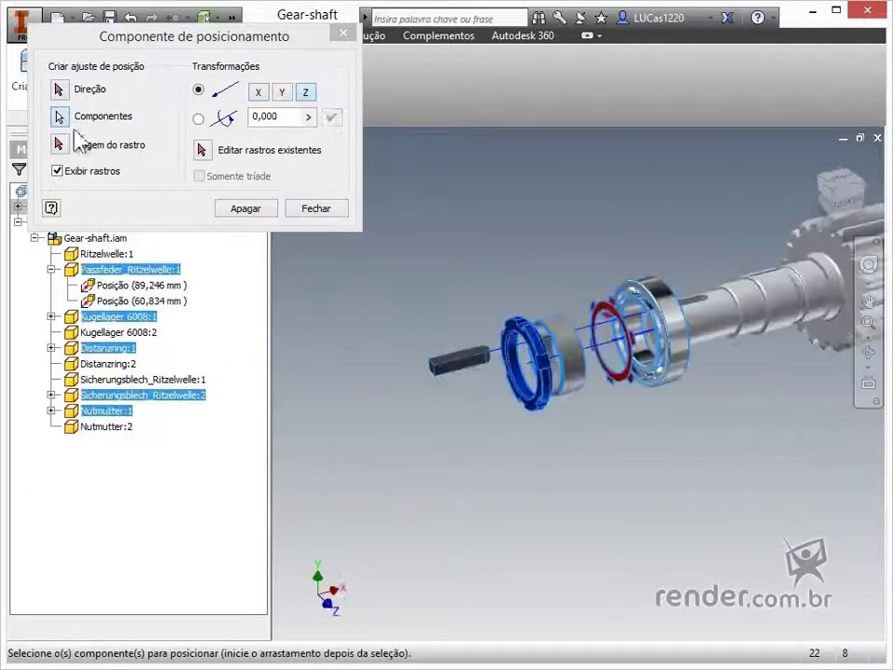
pyautogui.moveTo(520, 358); pyautogui.dragTo(598, 325)
pyautogui.scroll(4, 598, 324)
pyautogui.scroll(-2, 675, 418)
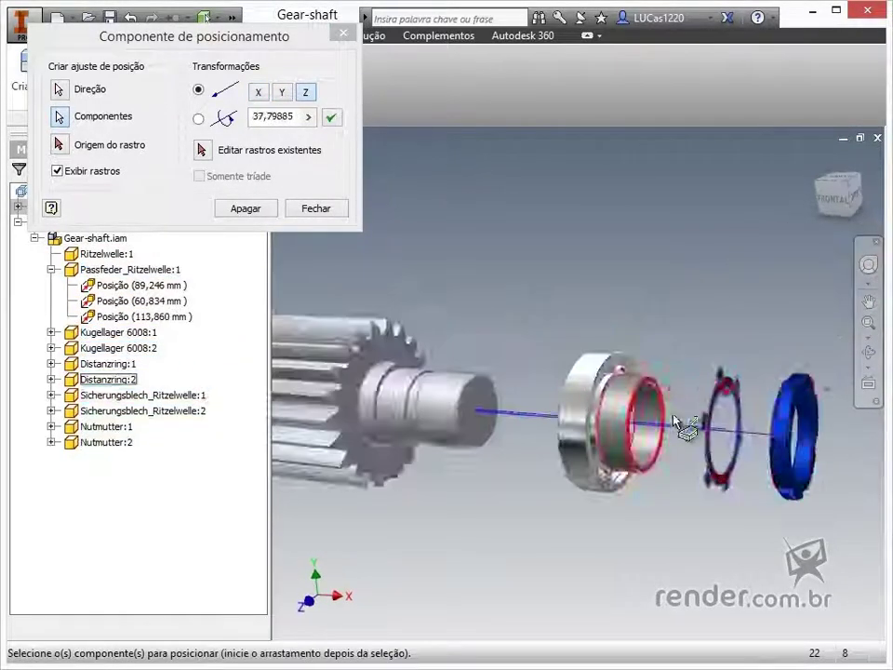
pyautogui.scroll(-3, 675, 420)
pyautogui.moveTo(738, 494); pyautogui.dragTo(379, 291)
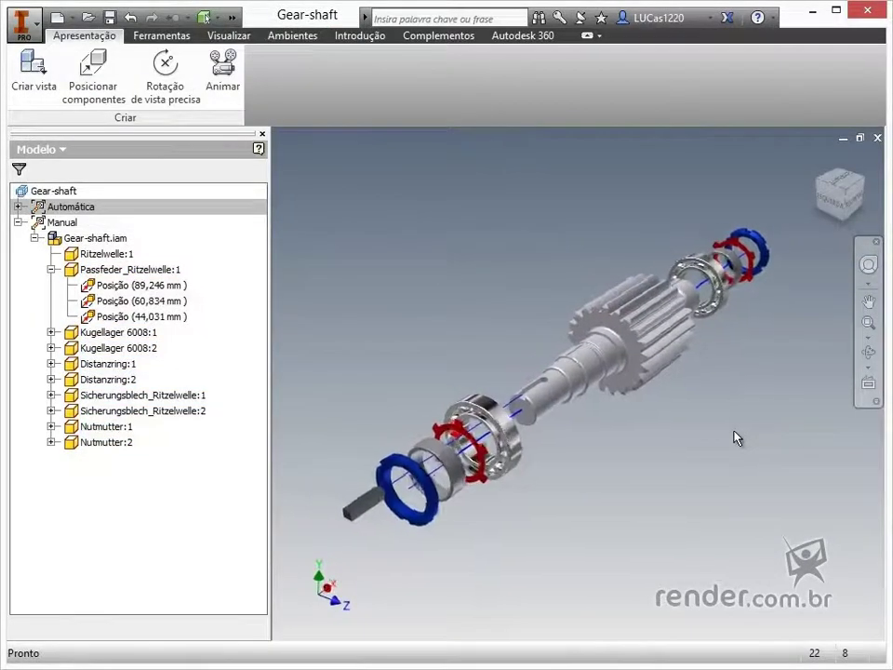
pyautogui.rightClick(837, 201)
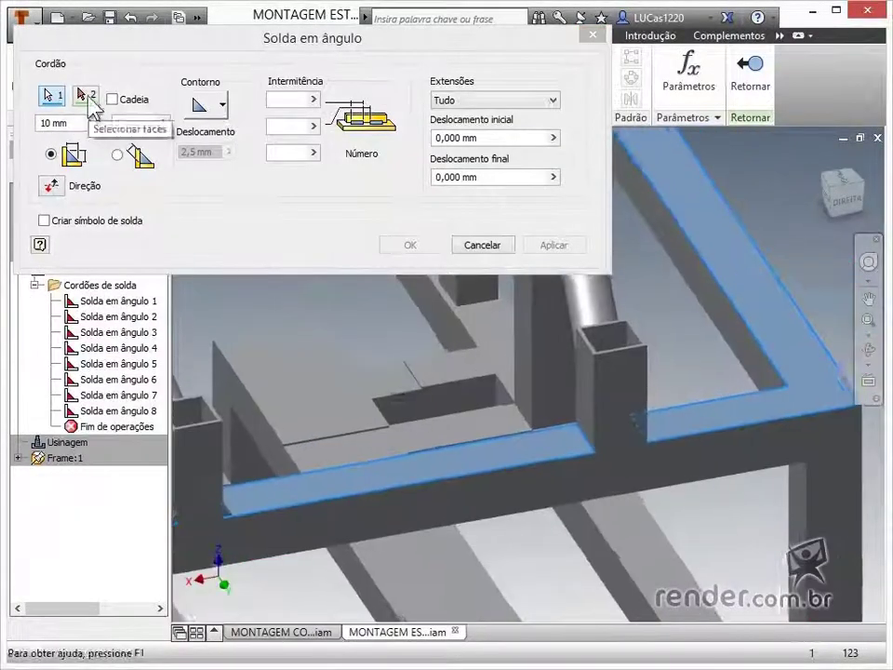
# Weld the frame tube to the post faces with a 5 × 5 concave fillet weld
pyautogui.click(88, 96)
pyautogui.click(345, 434)
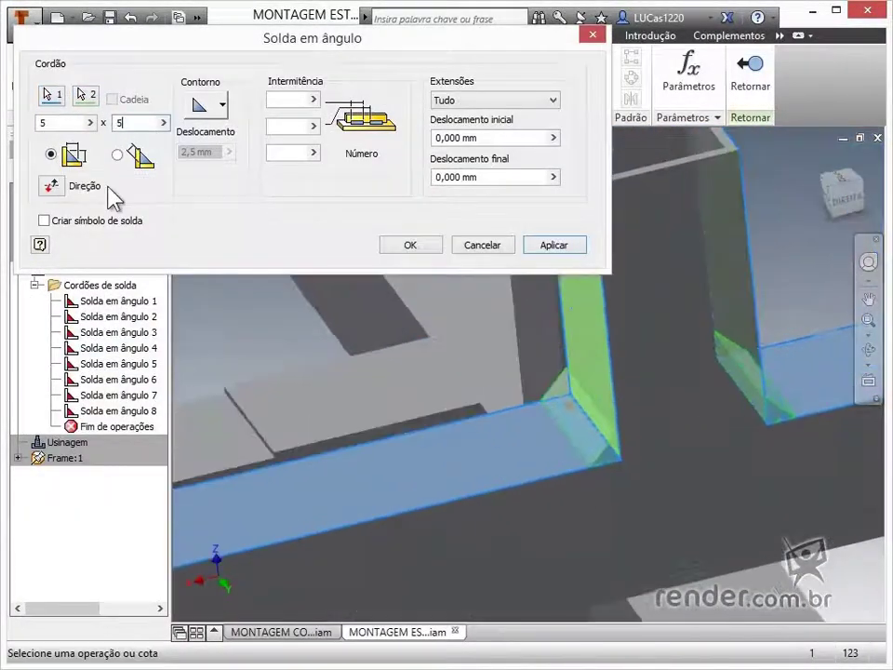
pyautogui.click(211, 104)
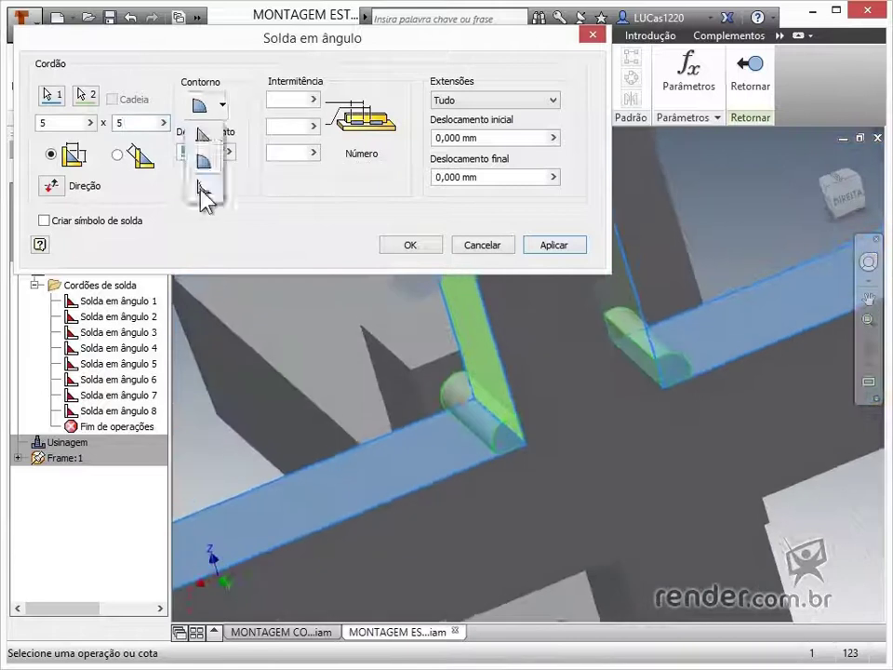
pyautogui.click(211, 187)
pyautogui.click(553, 244)
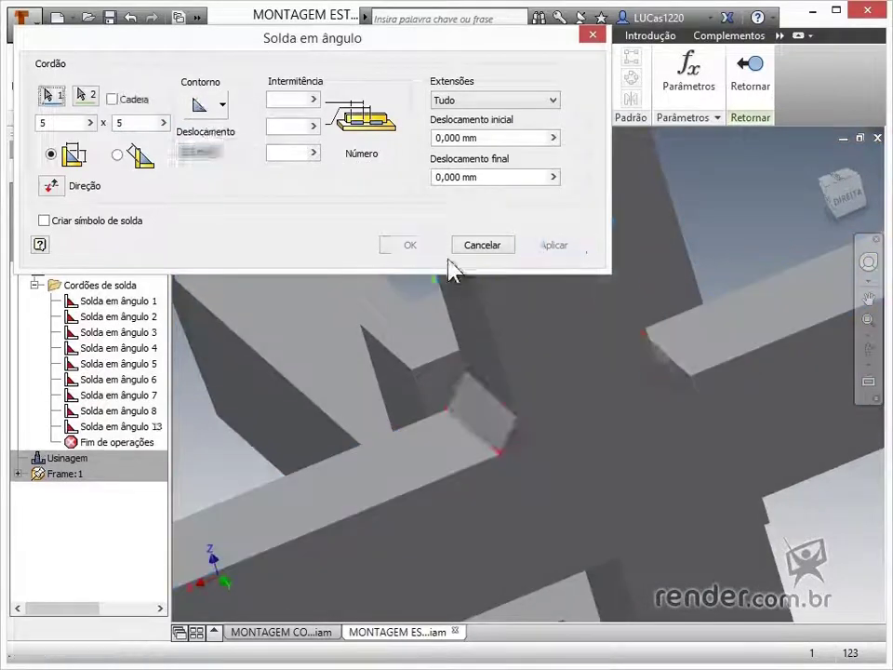
pyautogui.click(482, 245)
# Edit the settings of Solda em ângulo 8 and bring up the work features list
pyautogui.rightClick(117, 412)
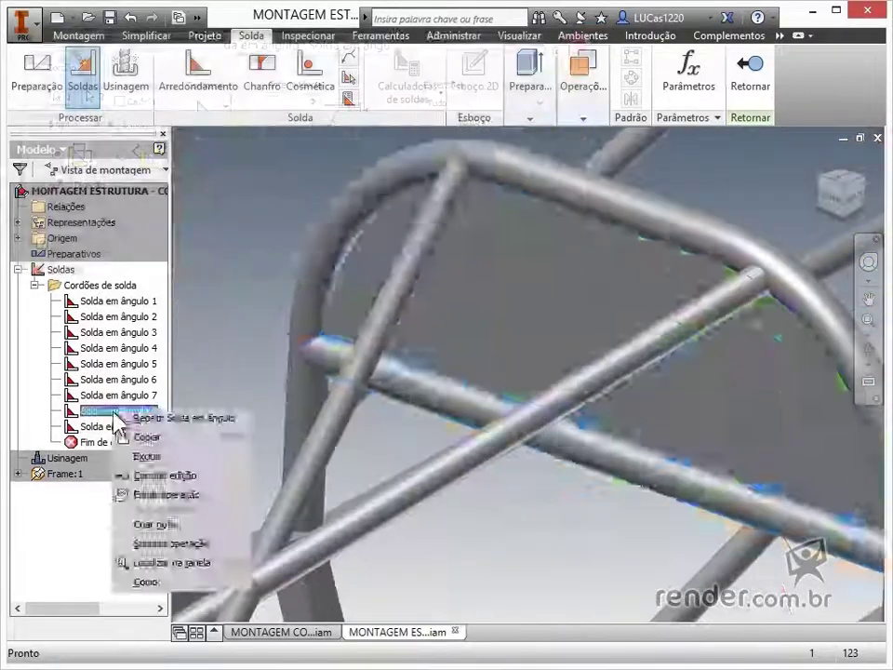
pyautogui.click(168, 418)
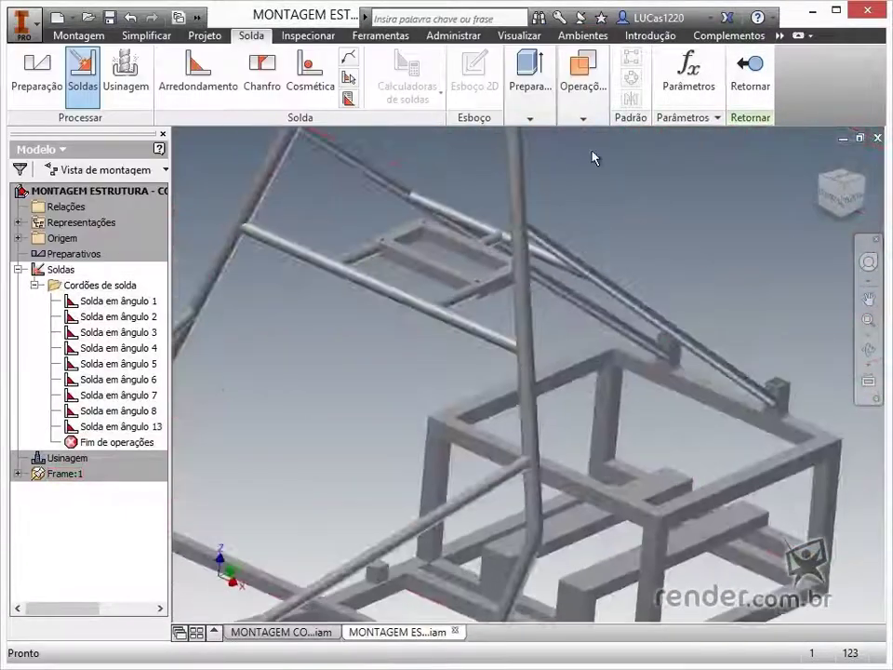
pyautogui.click(582, 93)
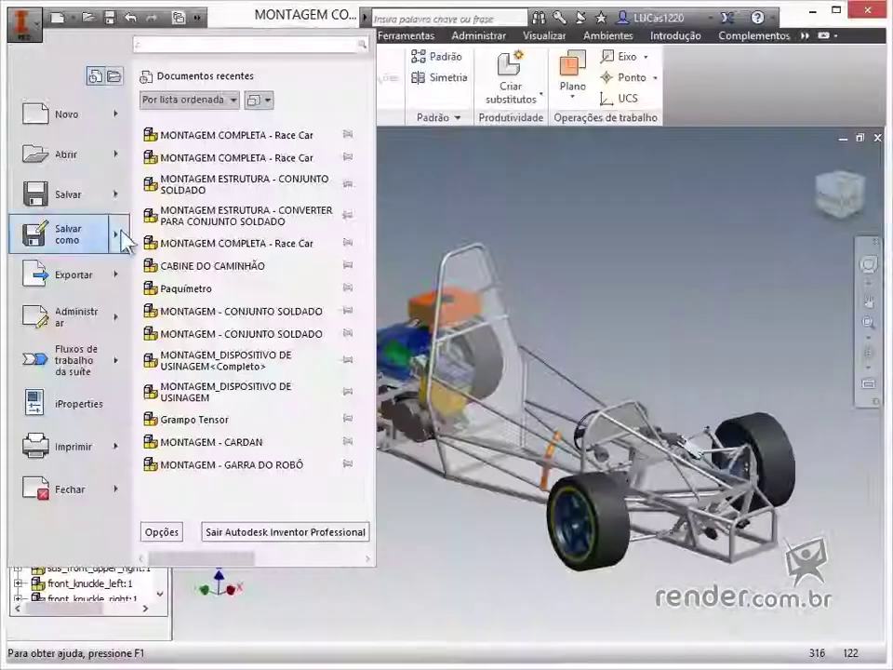
pyautogui.moveTo(111, 235)
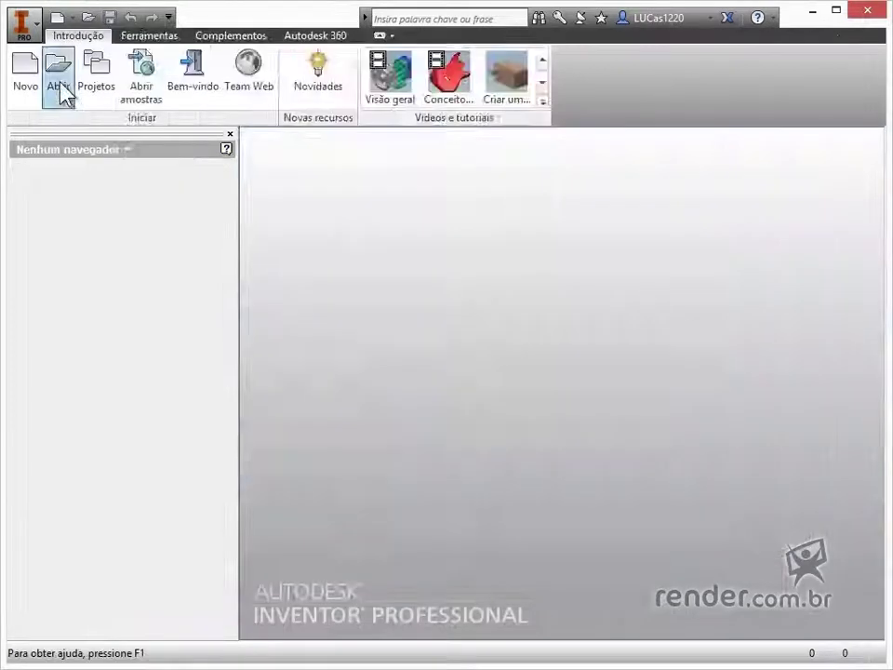
# Open the MONTAGEM COMPLETA - Race Car assembly
pyautogui.click(62, 93)
pyautogui.click(410, 423)
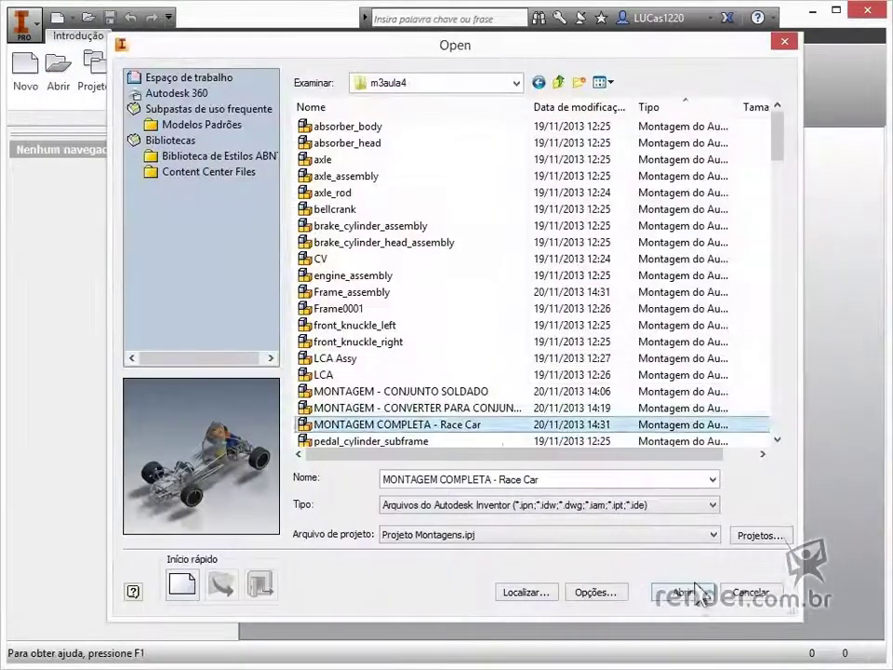
pyautogui.click(683, 648)
# Bring up the Empacotar arquivos (Pack and Go) dialog from the Salvar como menu
pyautogui.click(26, 23)
pyautogui.moveTo(112, 235)
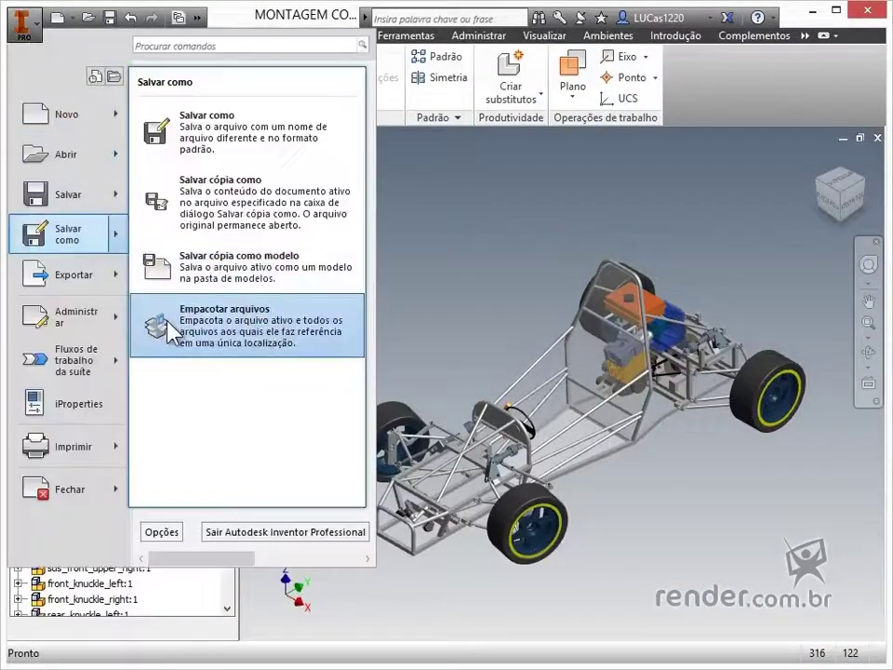
pyautogui.click(267, 330)
pyautogui.moveTo(355, 86); pyautogui.dragTo(349, 61)
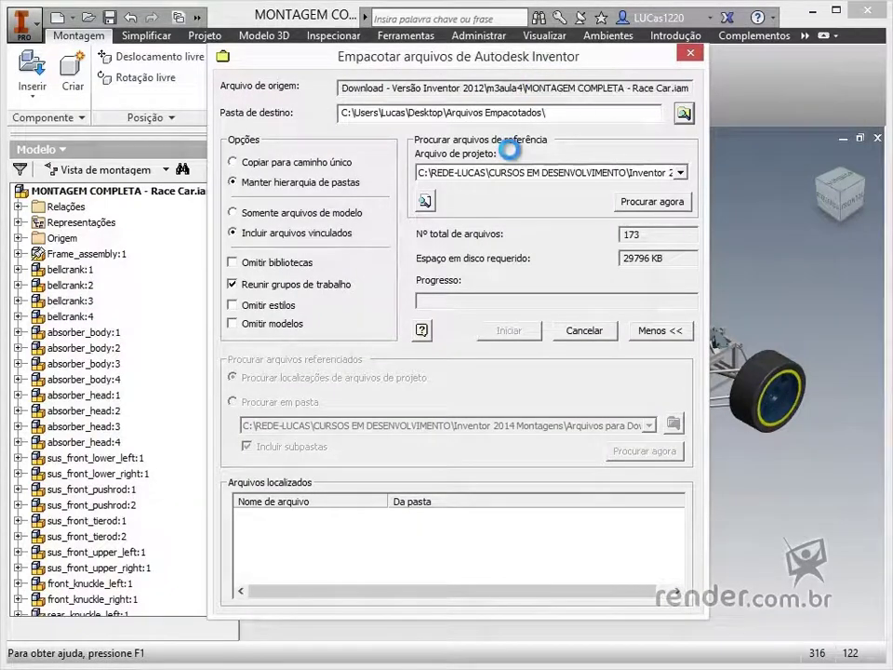
# Pack the race car files into a new 'Arquivos Empacotados' folder and open it
pyautogui.click(295, 438)
pyautogui.write('Arquivos Empacotados')
pyautogui.press('Return')
pyautogui.click(407, 440)
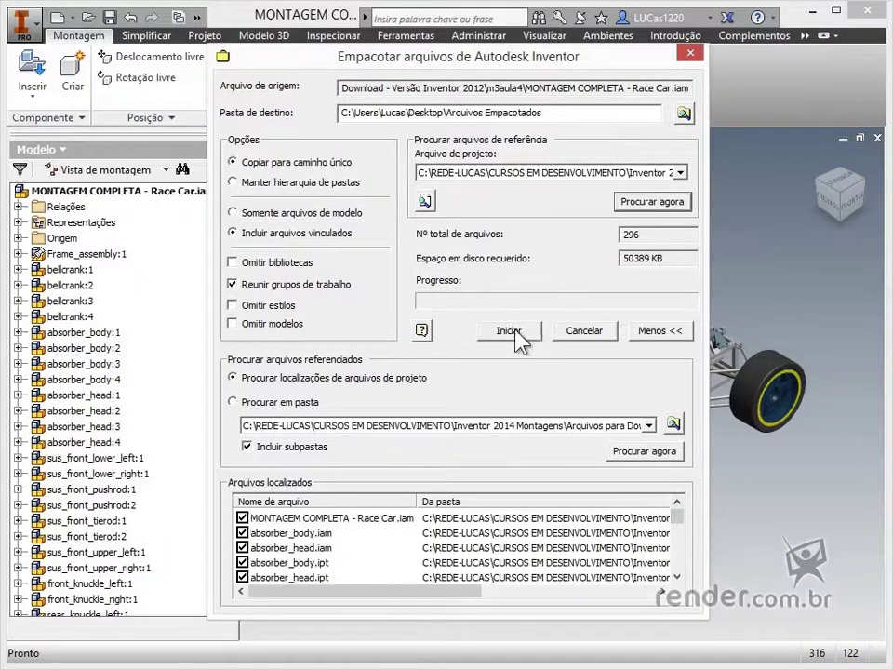
pyautogui.click(584, 331)
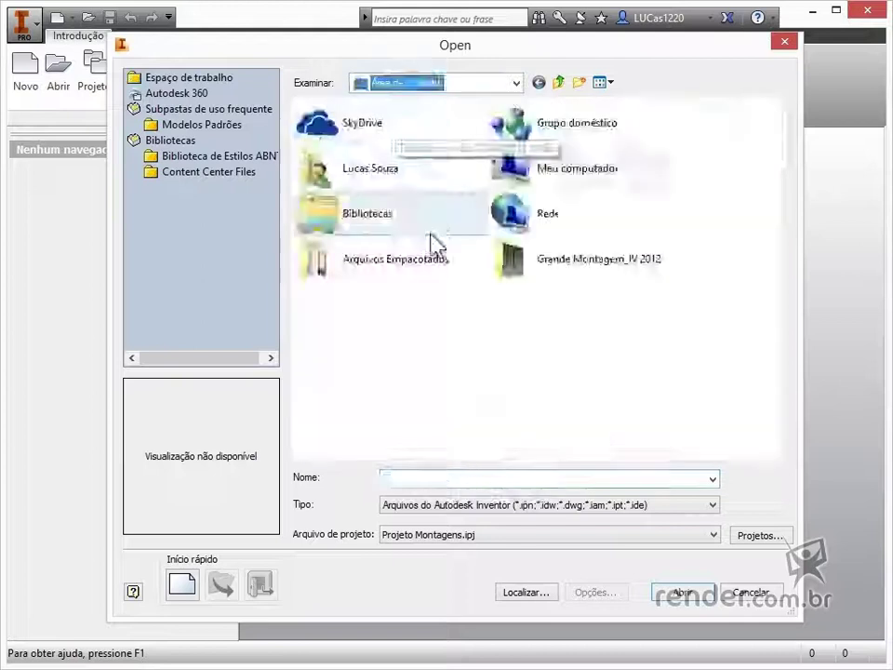
pyautogui.doubleClick(433, 244)
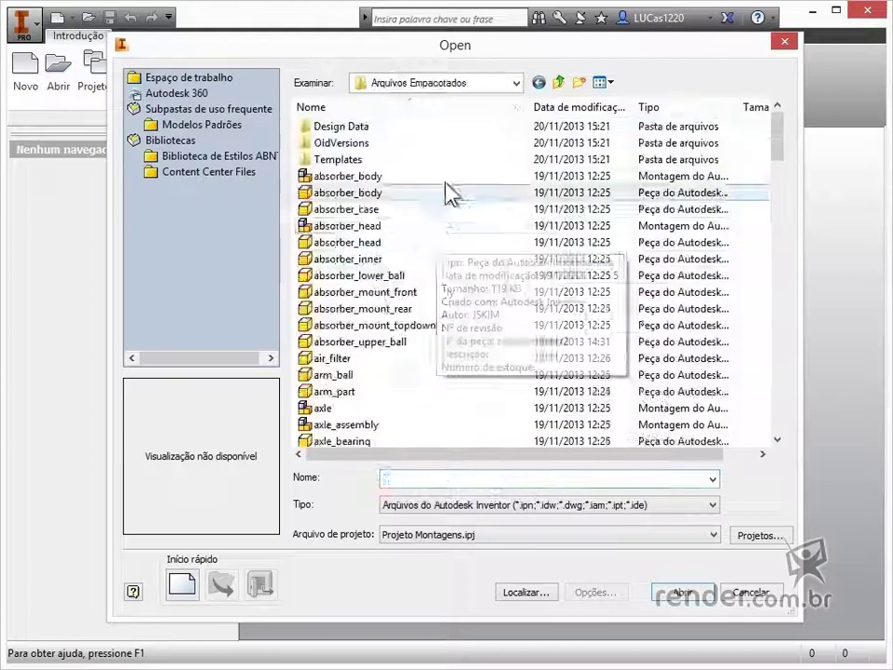